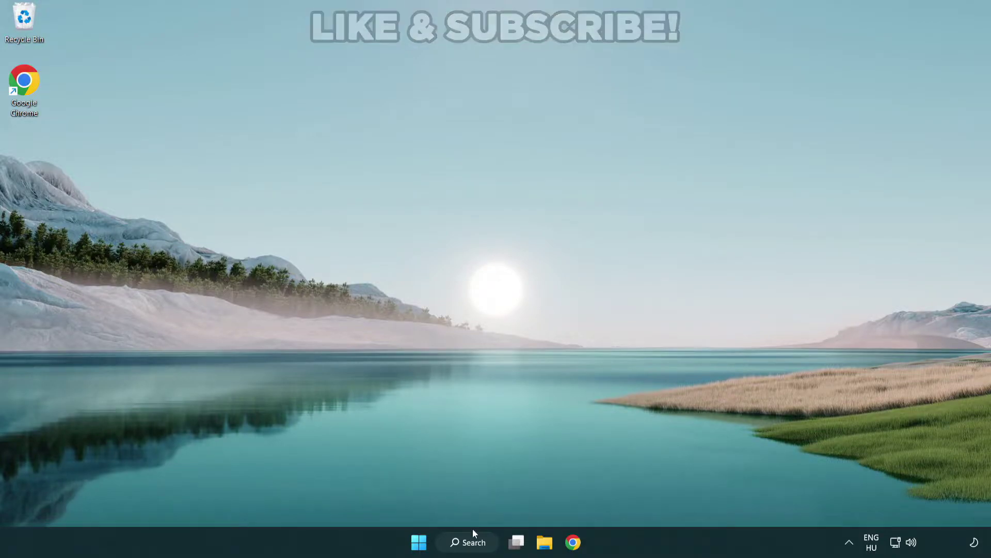
# Search Windows for 'device manager'.
pyautogui.click(473, 545)
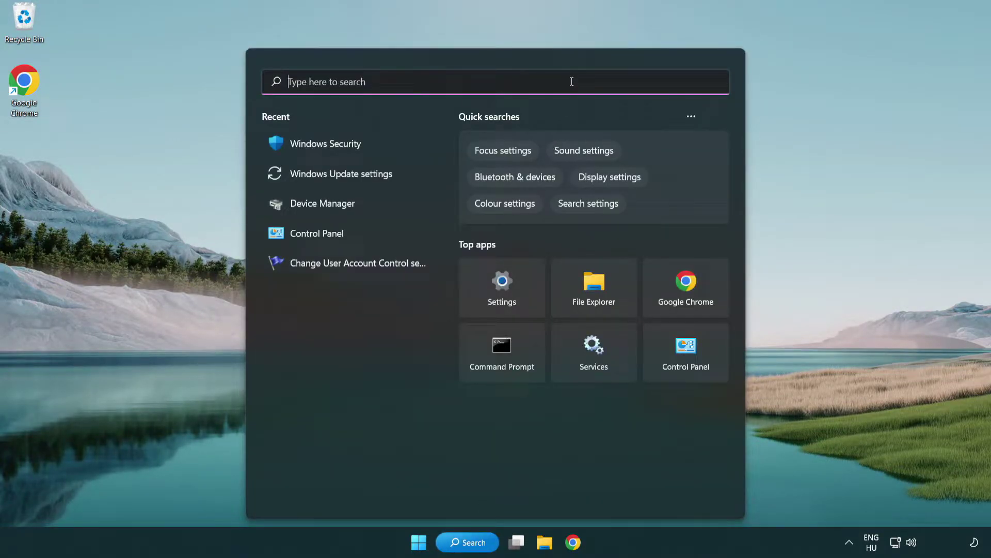
pyautogui.write('device m')
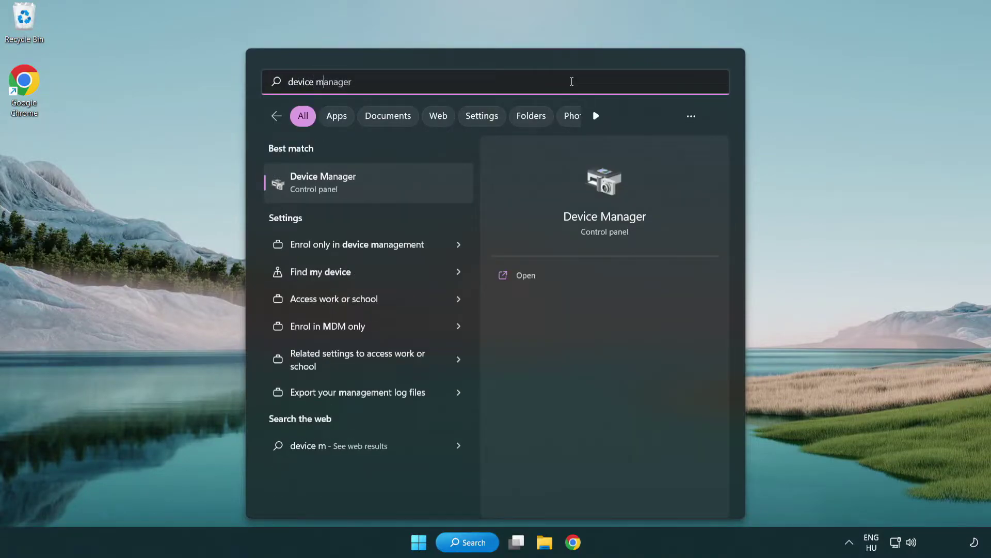
pyautogui.write('anager')
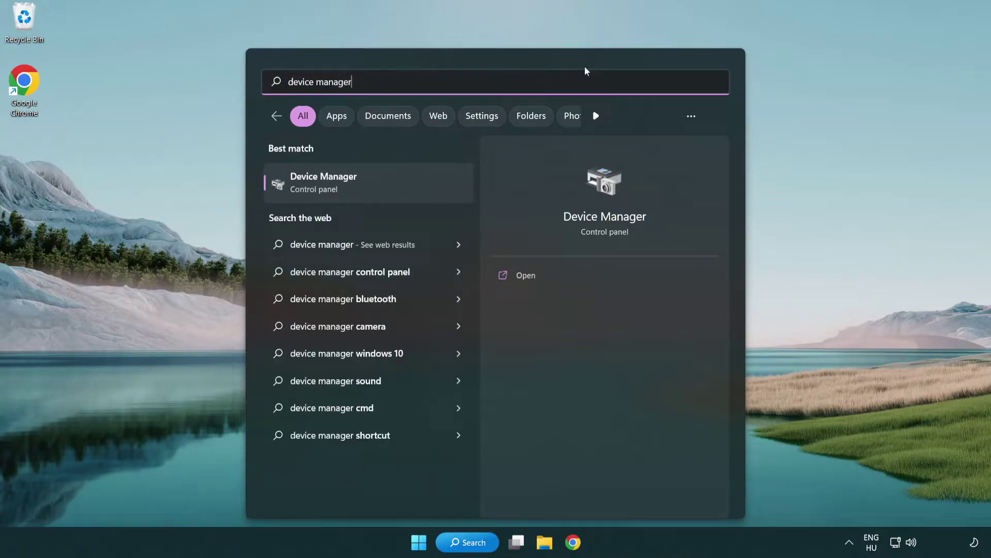
# Open Device Manager, expand Display adapters and bring up the VMware SVGA 3D adapter's menu.
pyautogui.click(398, 191)
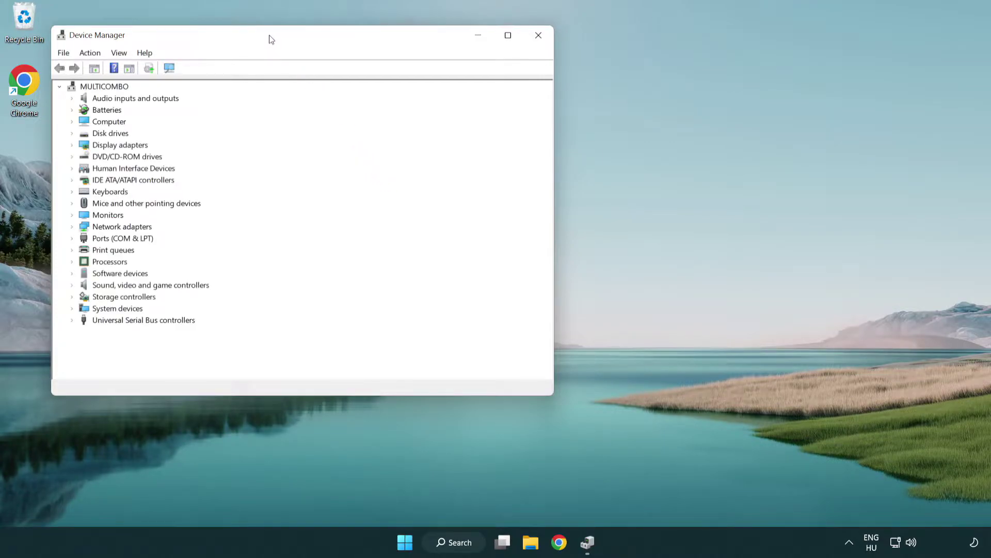
pyautogui.moveTo(269, 39); pyautogui.dragTo(435, 99)
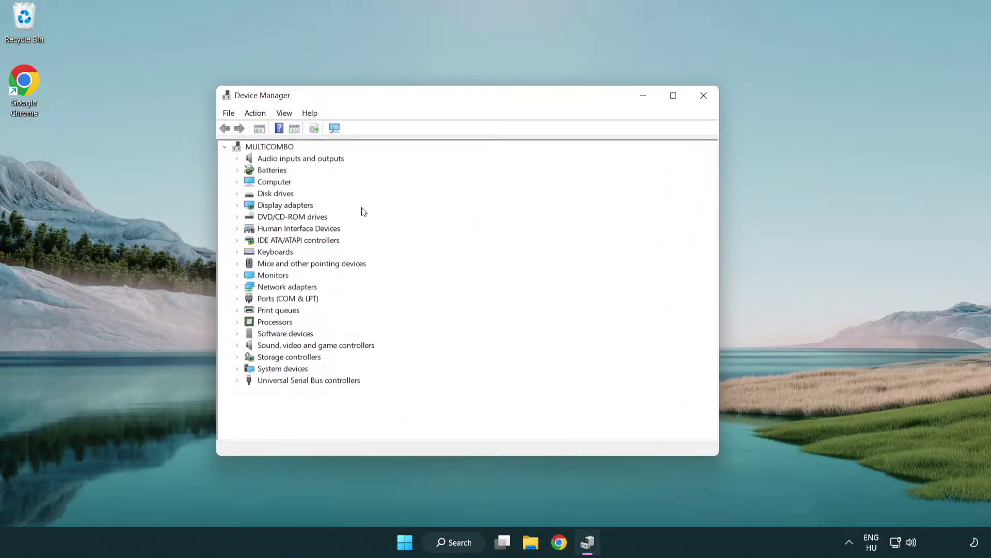
pyautogui.click(274, 207)
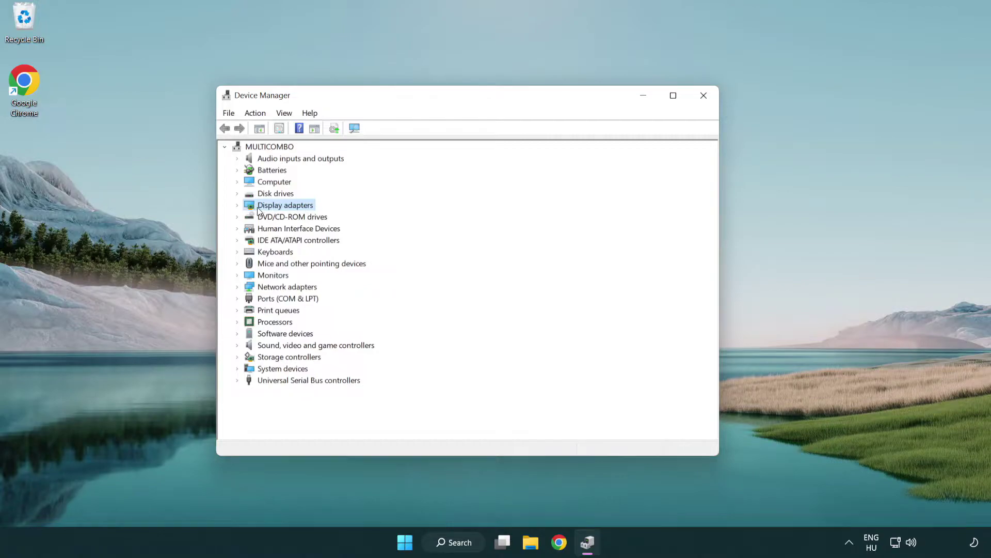
pyautogui.click(238, 206)
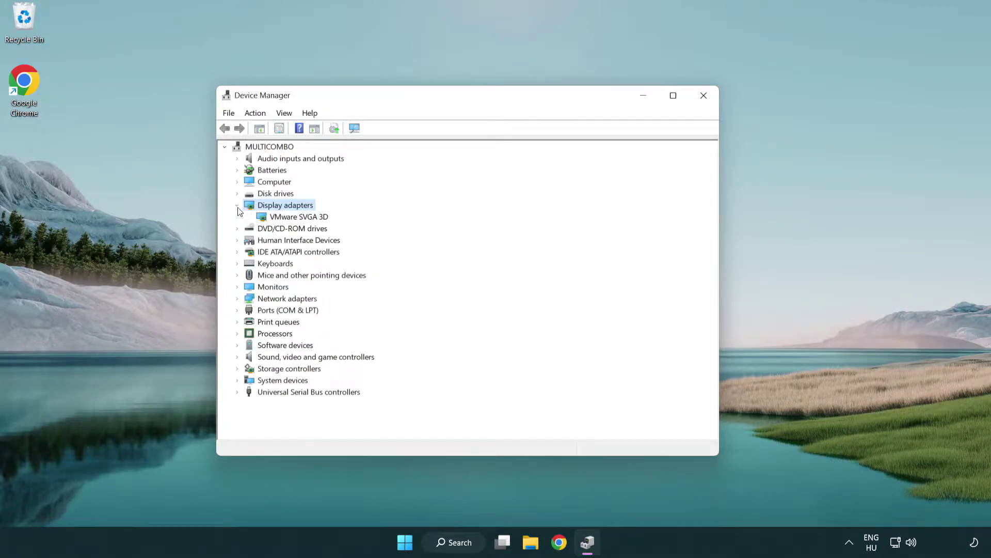
pyautogui.click(297, 218)
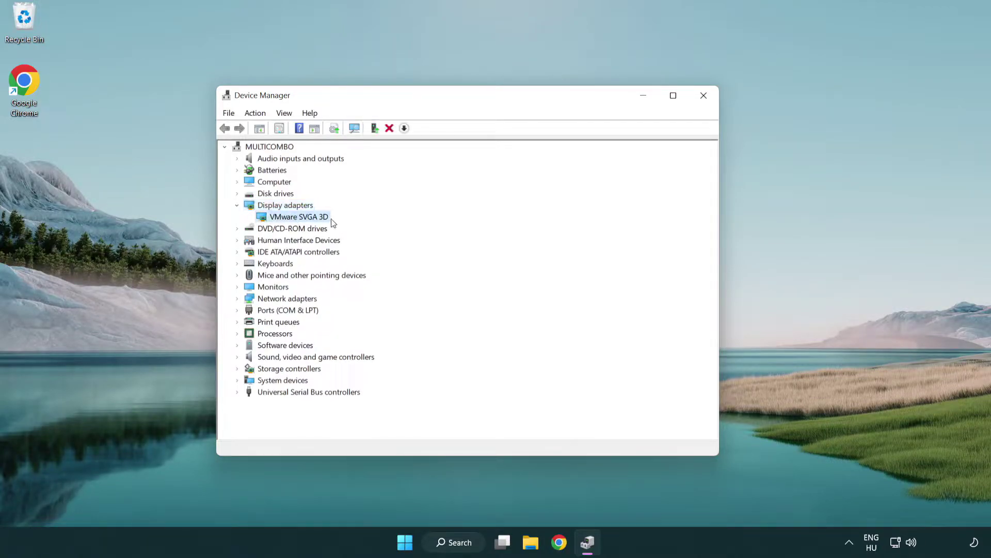
pyautogui.rightClick(295, 220)
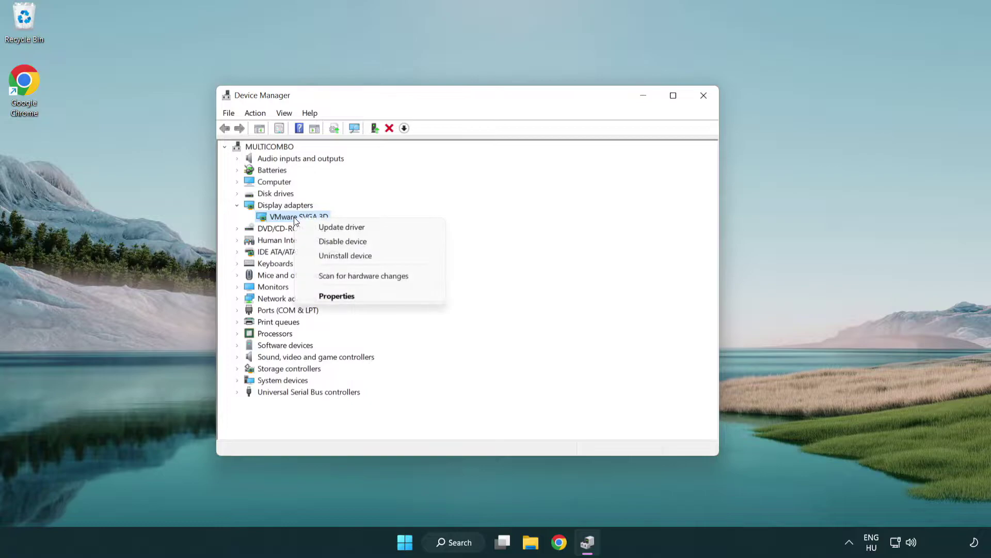
# Search automatically for a newer VMware SVGA 3D driver; the best driver is already installed.
pyautogui.click(391, 228)
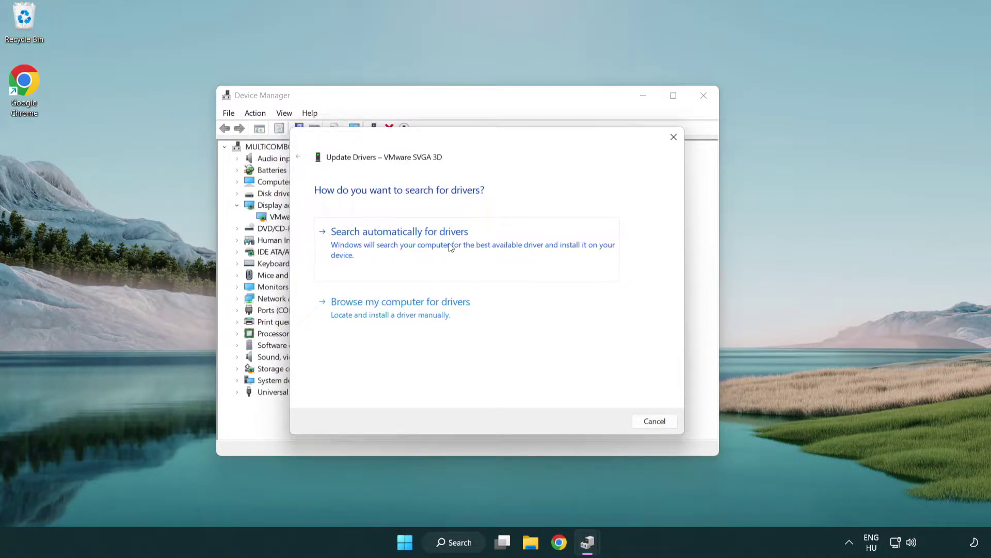
pyautogui.click(435, 244)
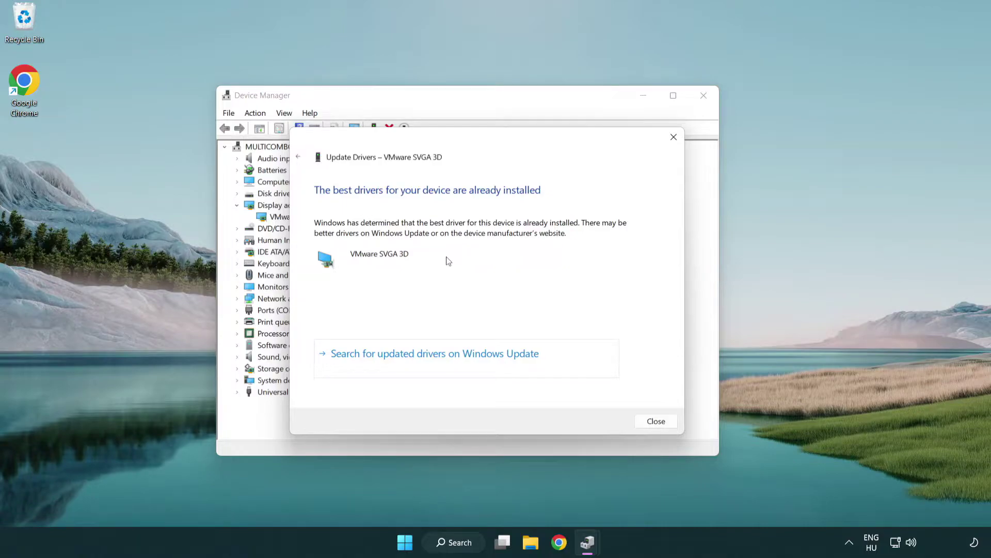
pyautogui.click(657, 422)
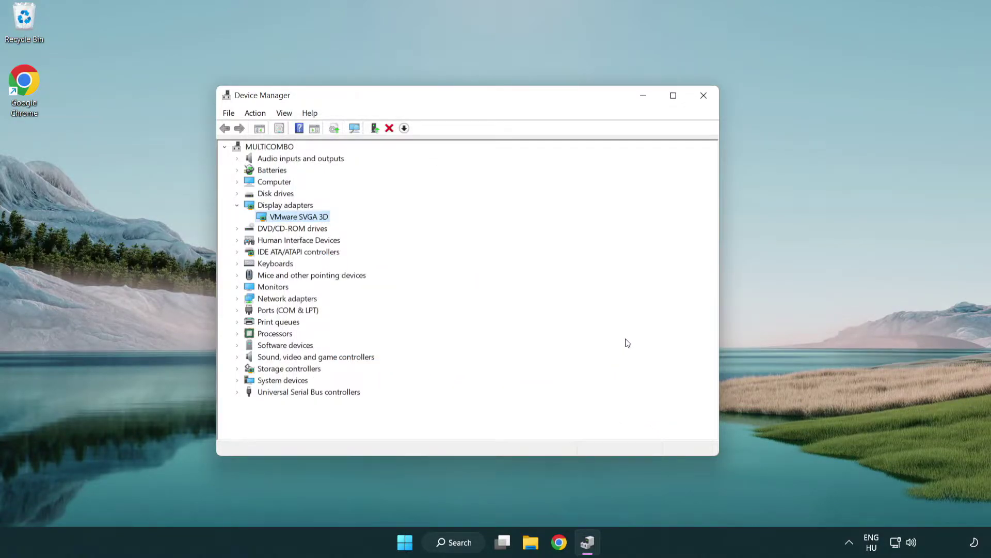
# Close Device Manager and search Windows for 'update'.
pyautogui.click(706, 99)
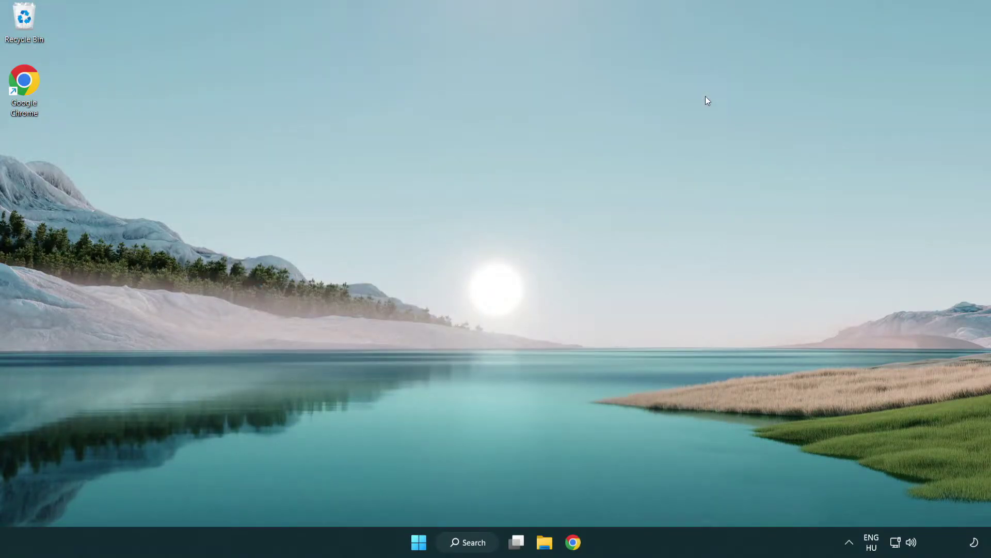
pyautogui.click(475, 540)
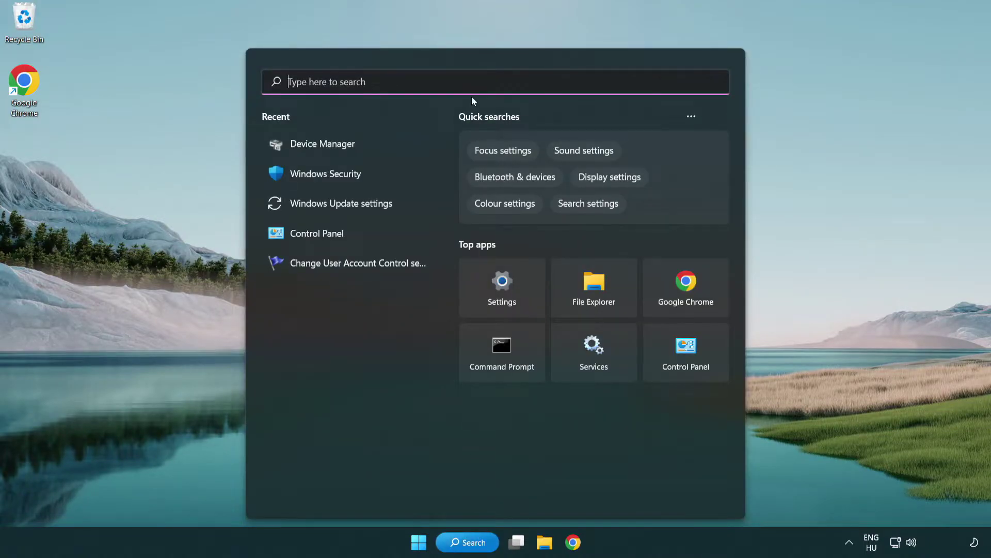
pyautogui.write('update')
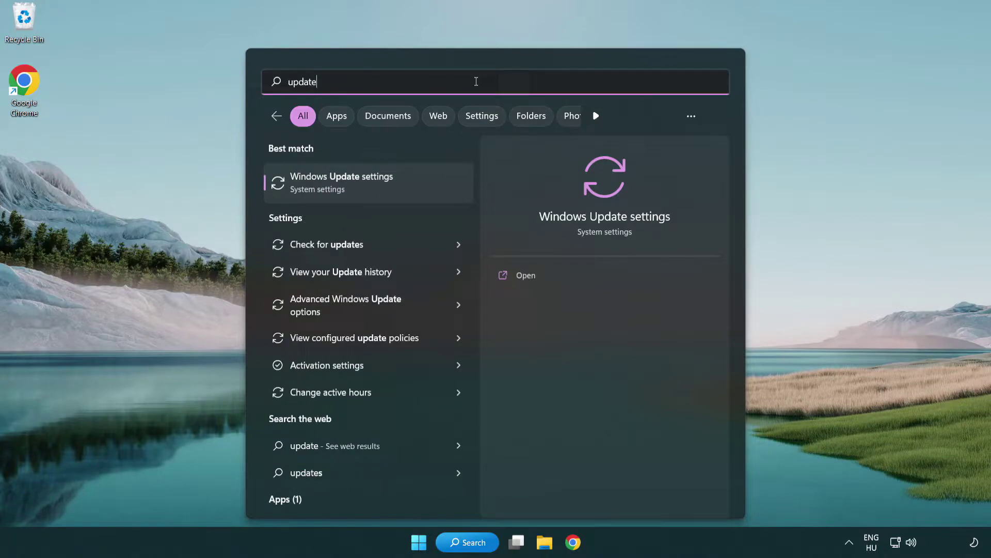
# Open Windows Update settings and run Check for updates.
pyautogui.click(388, 190)
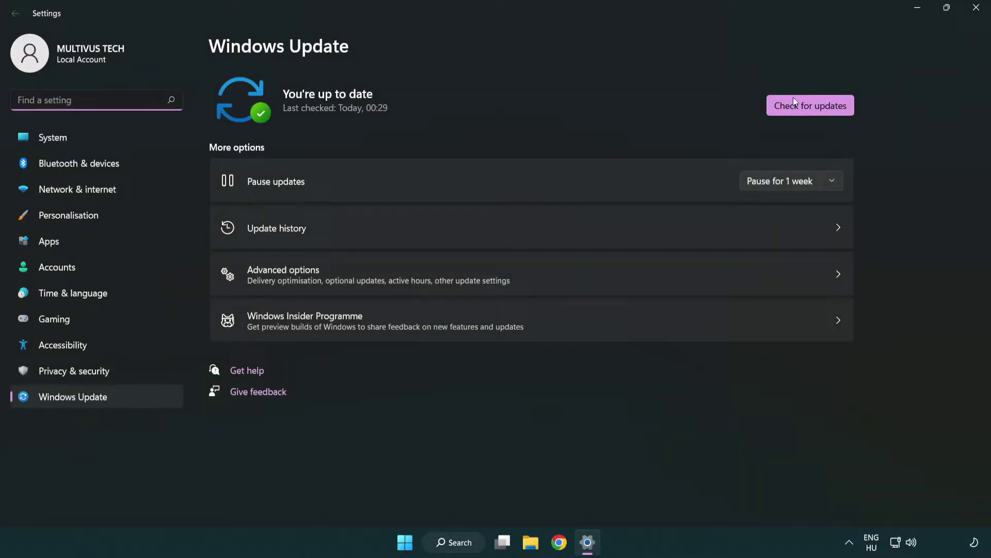
pyautogui.click(829, 111)
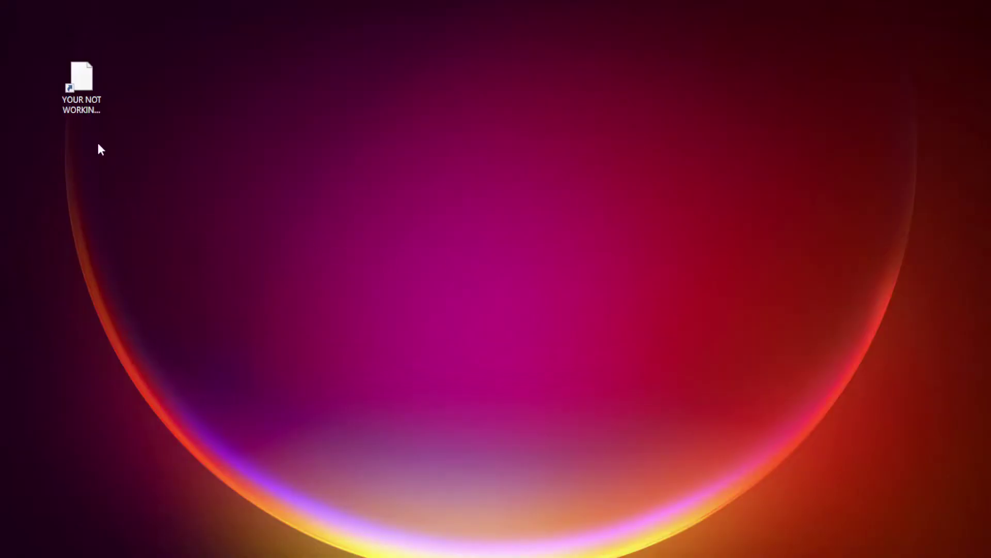
# Open Properties for the YOUR NOT WORKING APP desktop shortcut and centre the dialog.
pyautogui.click(58, 105)
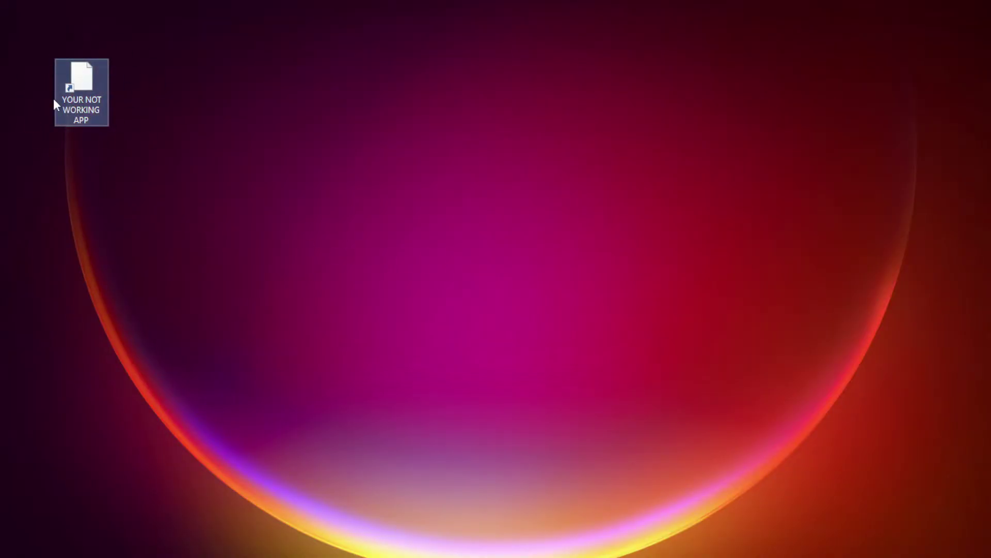
pyautogui.rightClick(80, 73)
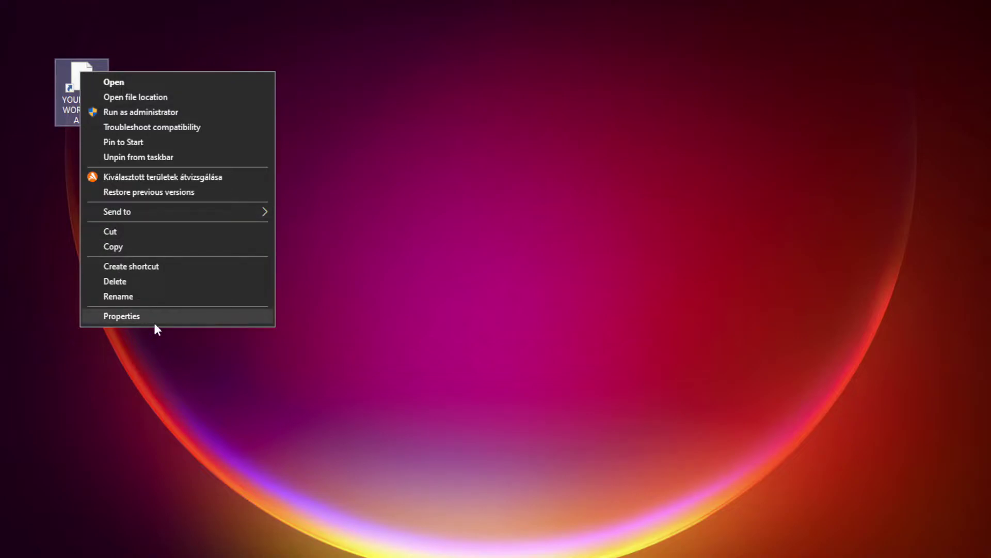
pyautogui.click(200, 318)
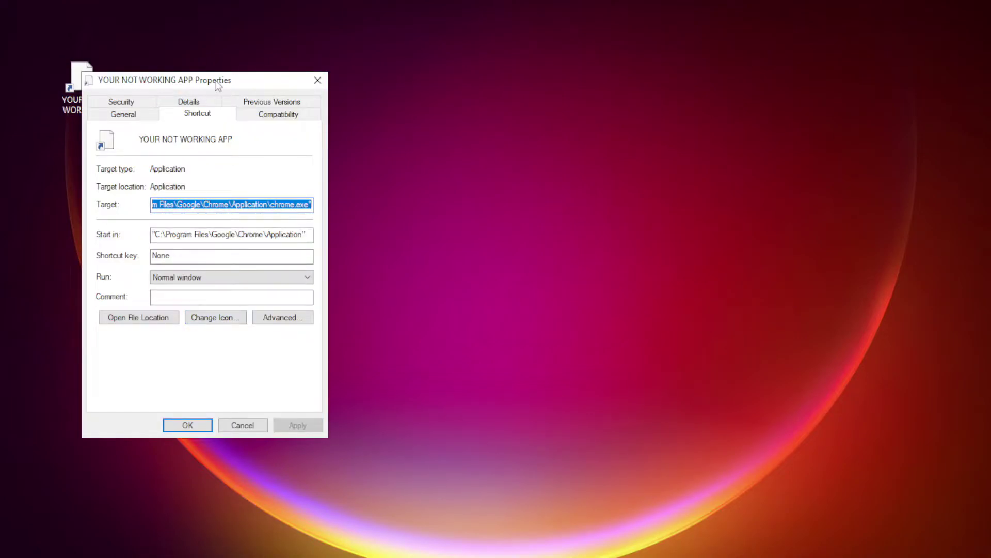
pyautogui.moveTo(215, 80); pyautogui.dragTo(501, 111)
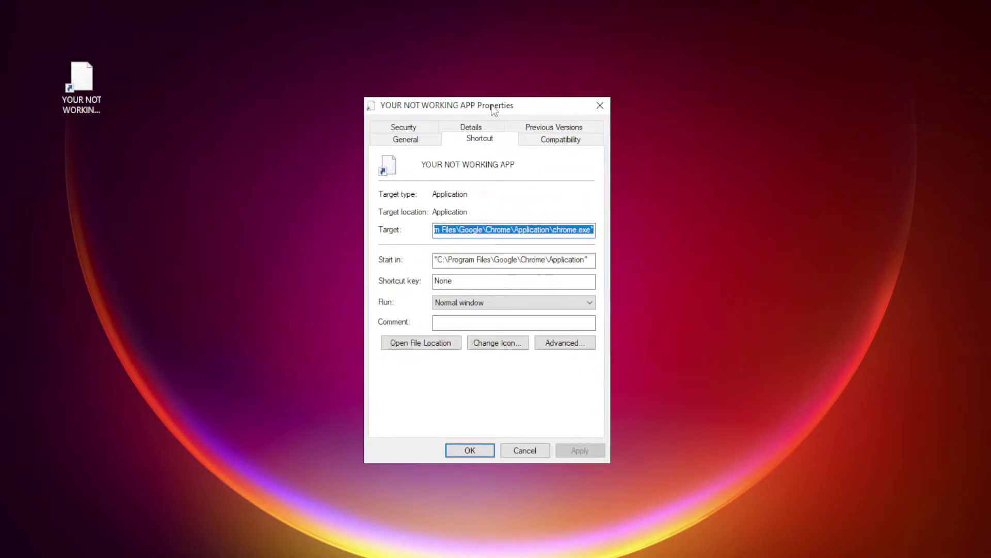
# Set the shortcut to Windows 8 compatibility mode and Run as administrator, then apply.
pyautogui.click(581, 146)
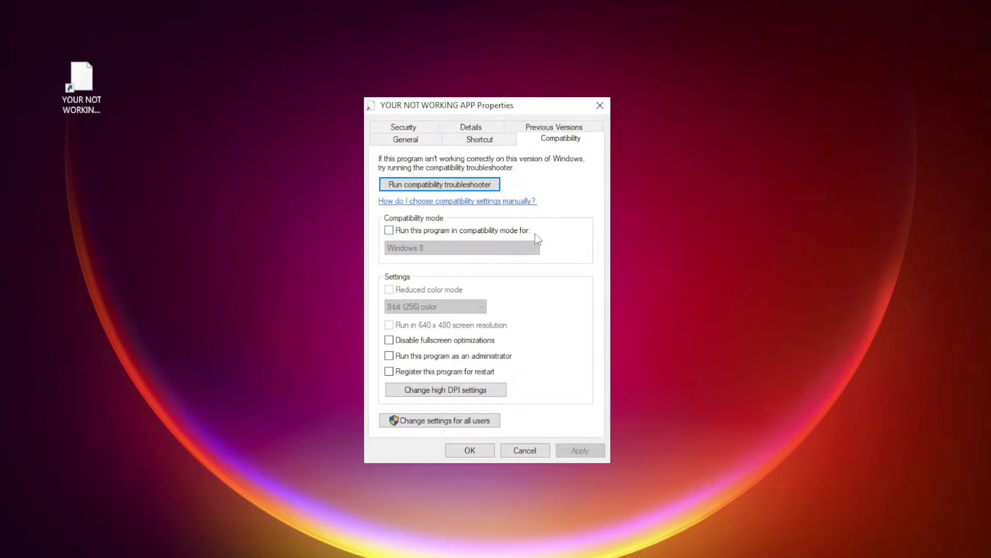
pyautogui.click(405, 232)
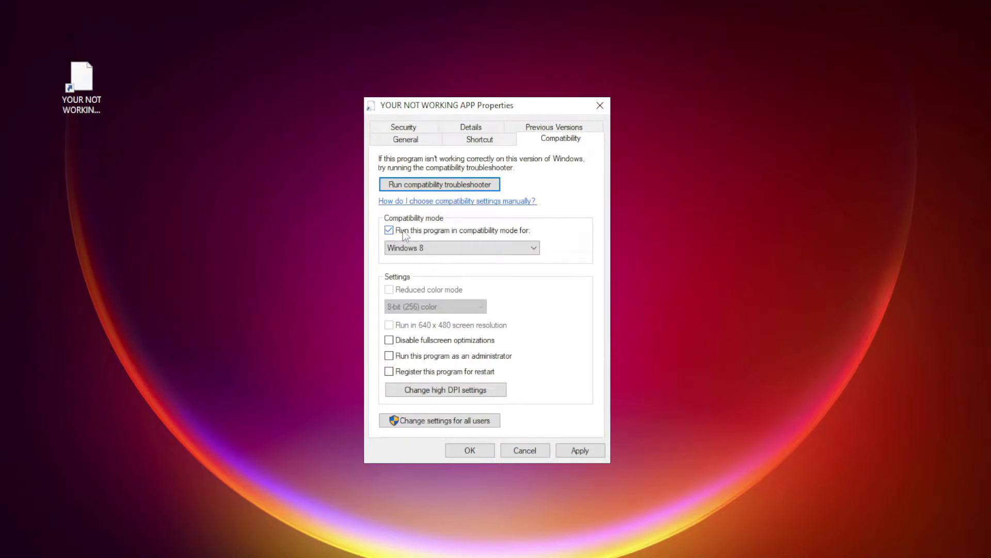
pyautogui.click(443, 249)
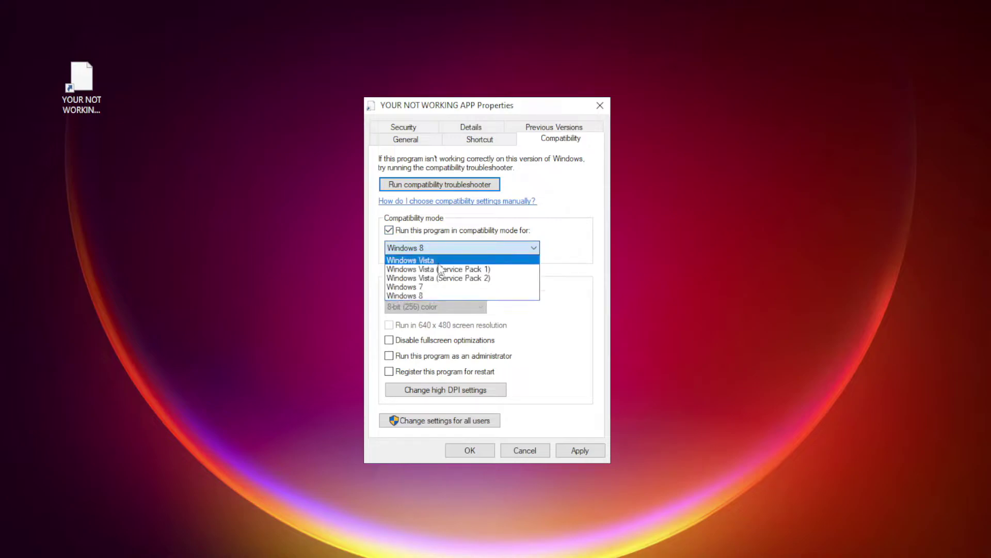
pyautogui.click(433, 292)
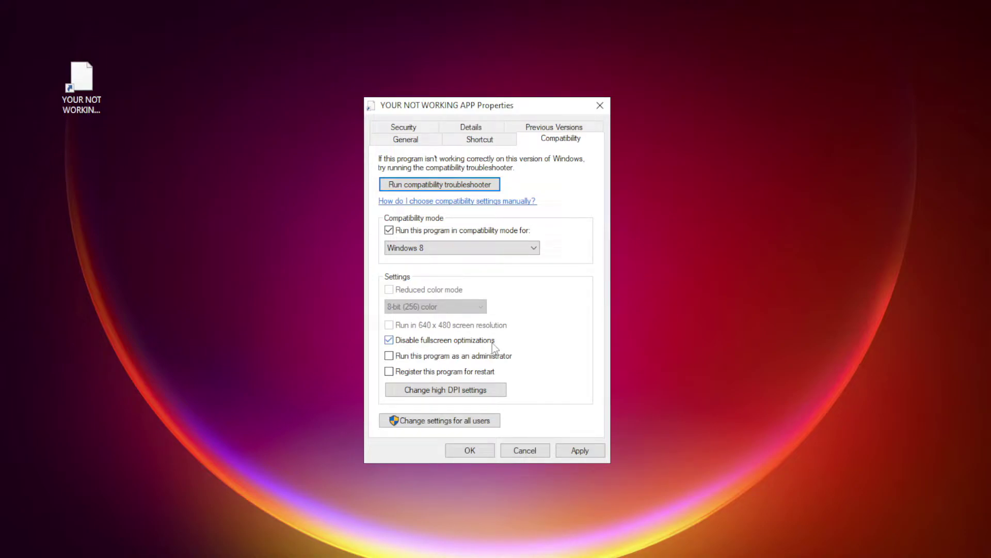
pyautogui.click(389, 355)
pyautogui.click(580, 450)
pyautogui.click(470, 451)
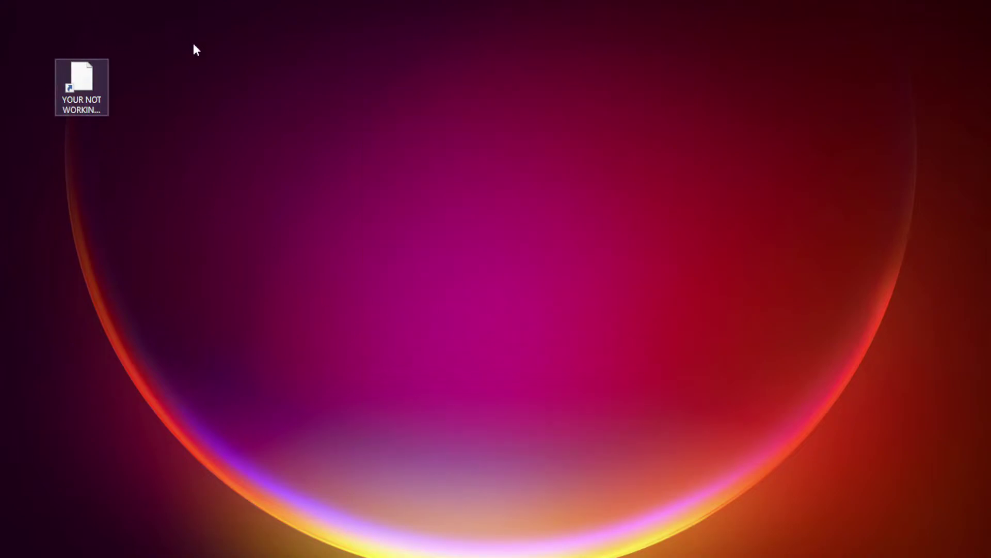
# Relaunch the problem app to test it, then open Task Manager.
pyautogui.doubleClick(77, 88)
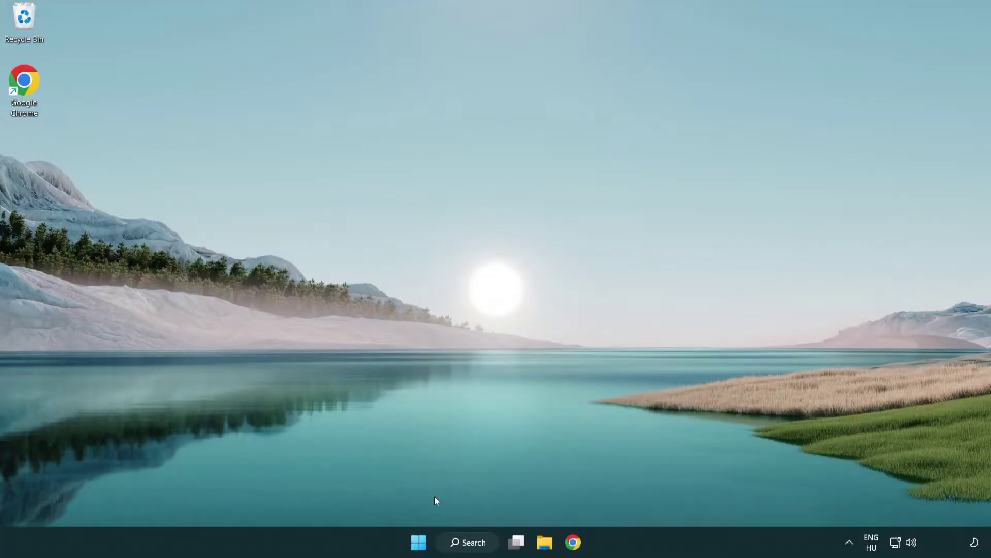
pyautogui.rightClick(419, 545)
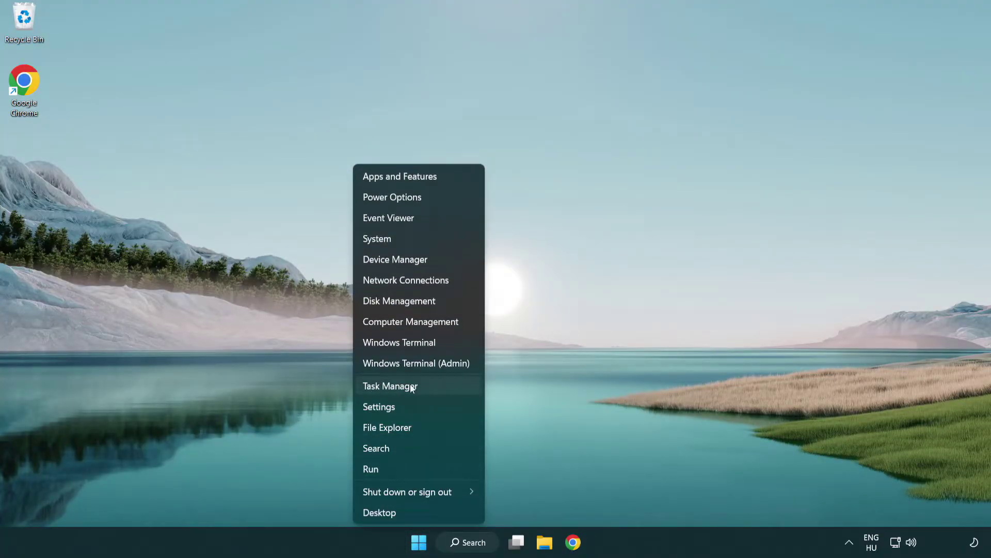
pyautogui.click(438, 391)
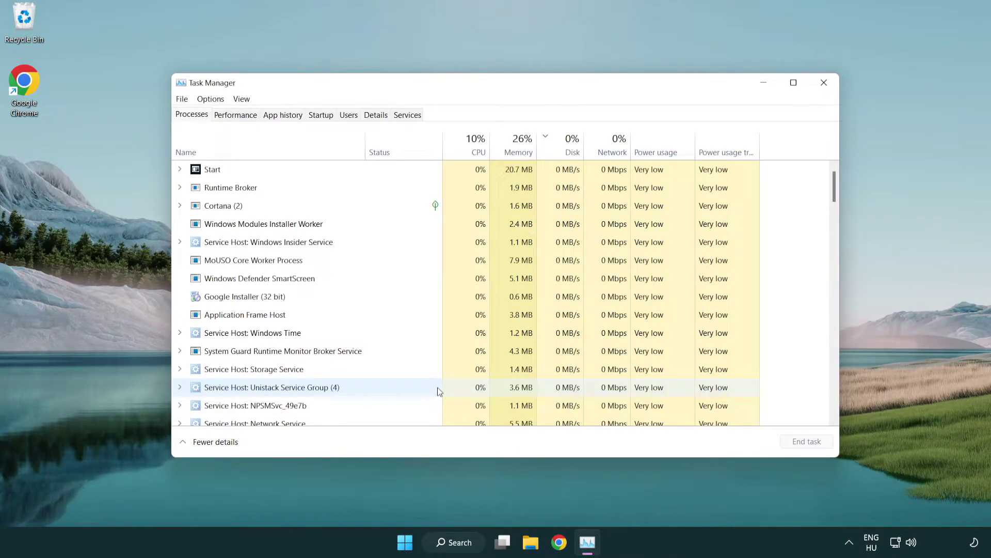
# Disable Terminal, Phone Link, Cortana and Windows Security notification on the Startup tab.
pyautogui.click(322, 116)
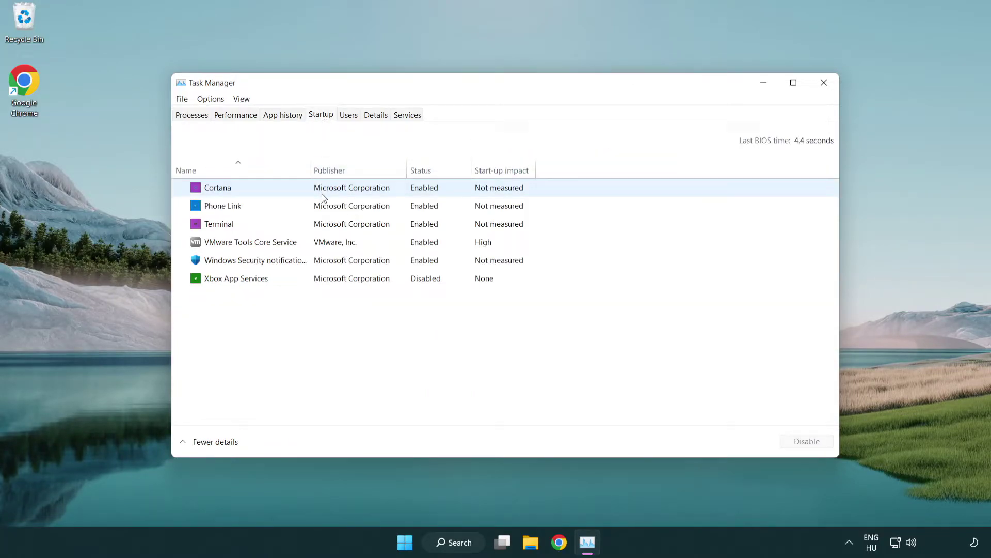
pyautogui.click(325, 226)
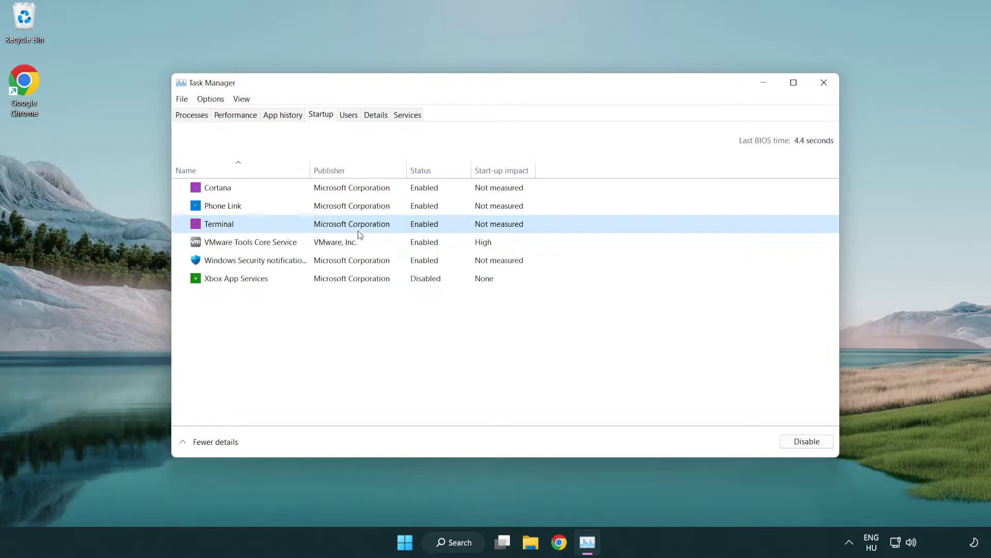
pyautogui.click(797, 442)
pyautogui.click(416, 211)
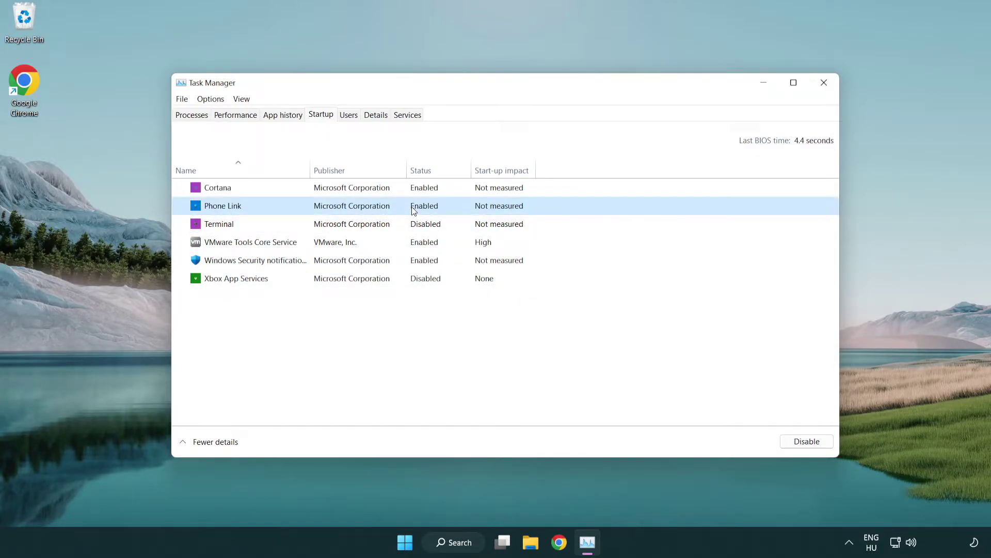
pyautogui.click(805, 442)
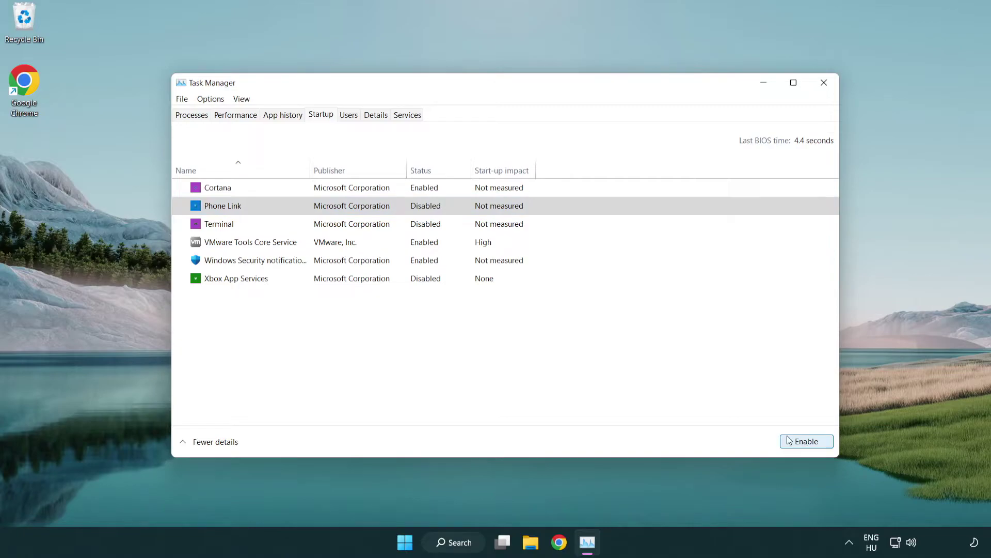
pyautogui.click(354, 192)
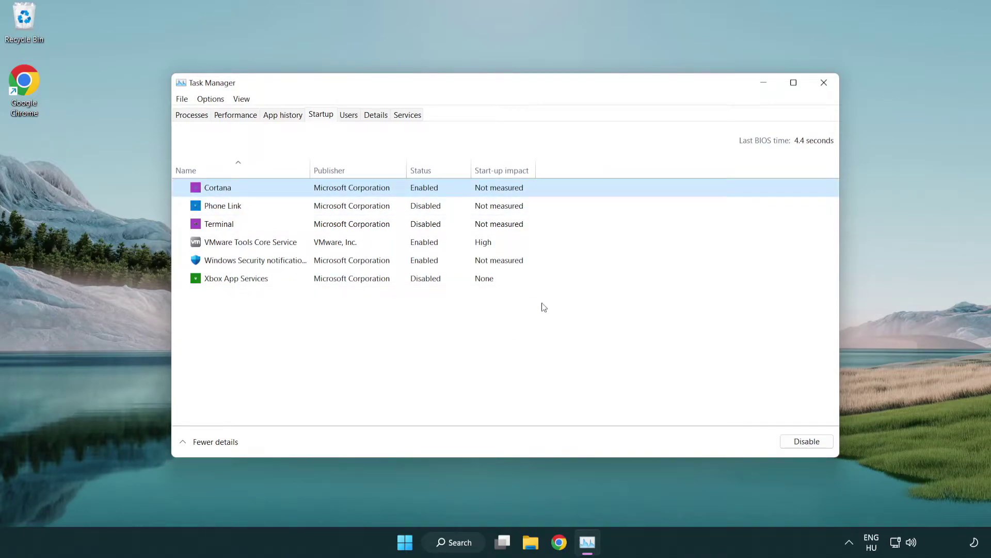
pyautogui.click(804, 442)
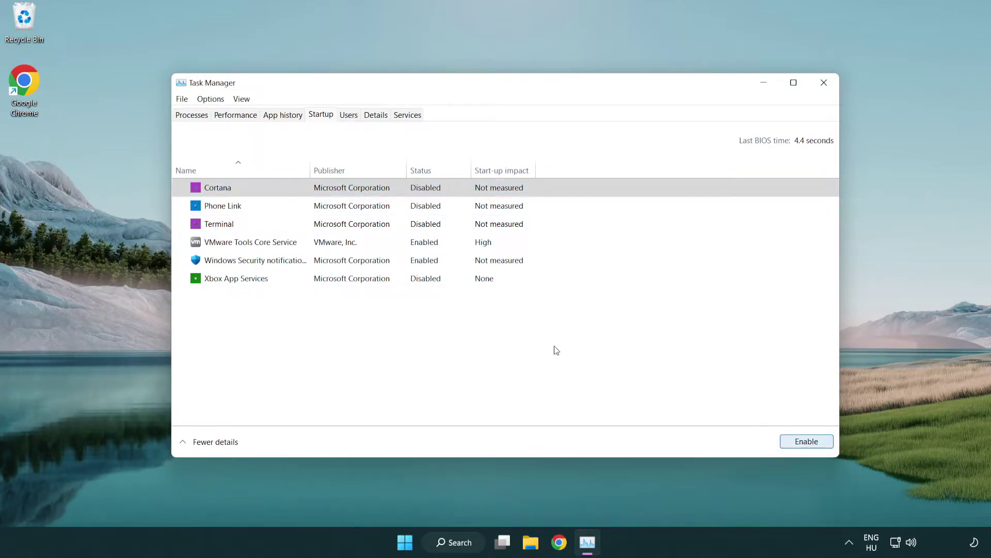
pyautogui.click(472, 262)
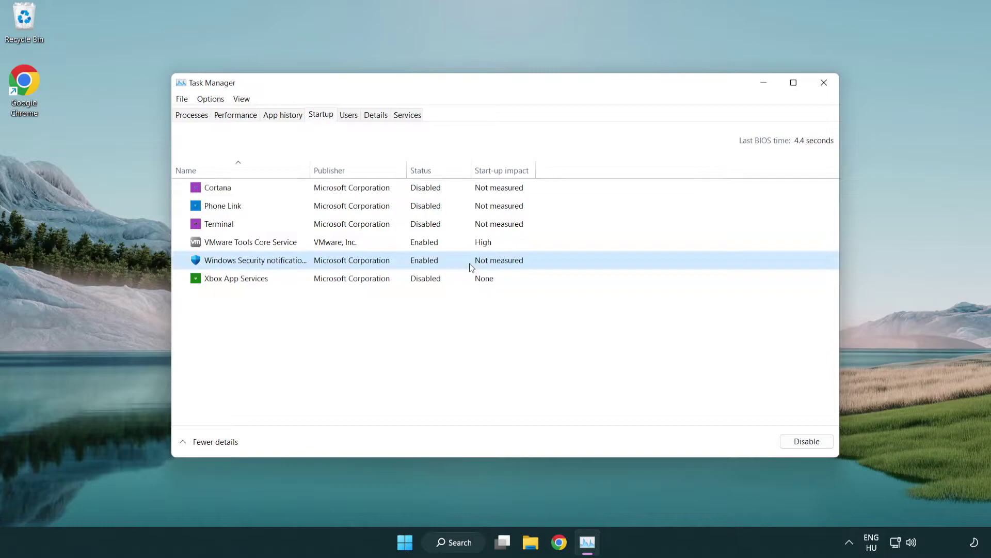
pyautogui.click(802, 444)
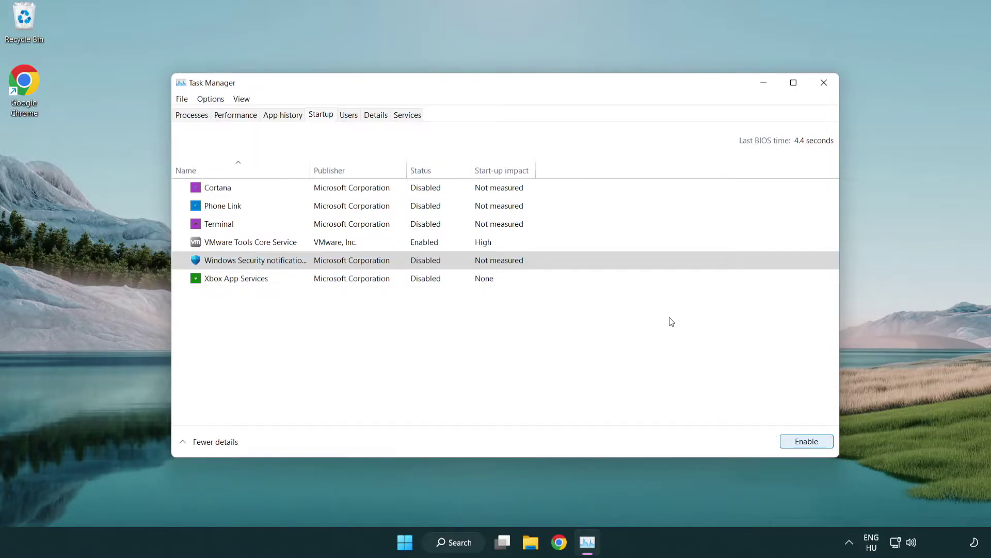
# Close Task Manager, search for 'cmd' and bring up Command Prompt's launch options.
pyautogui.click(825, 86)
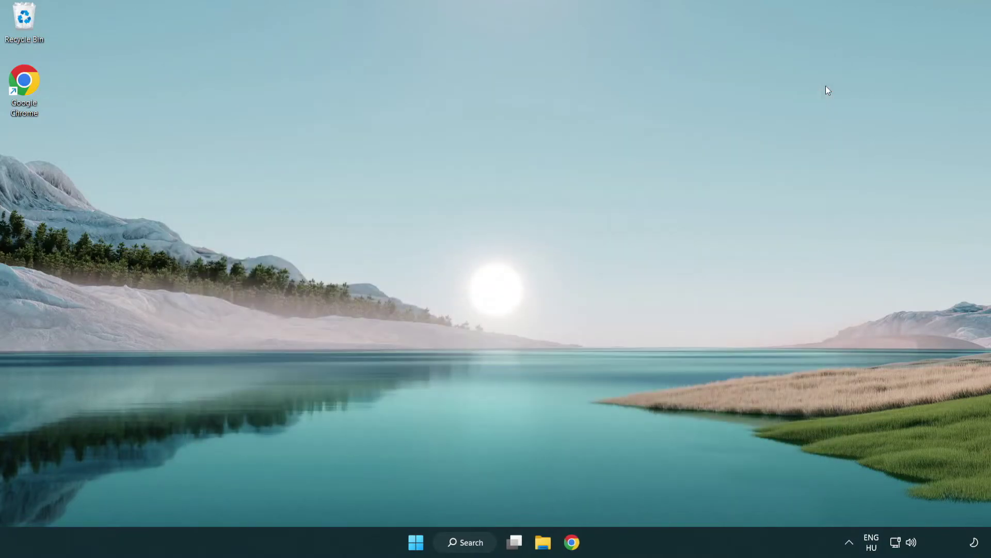
pyautogui.click(462, 541)
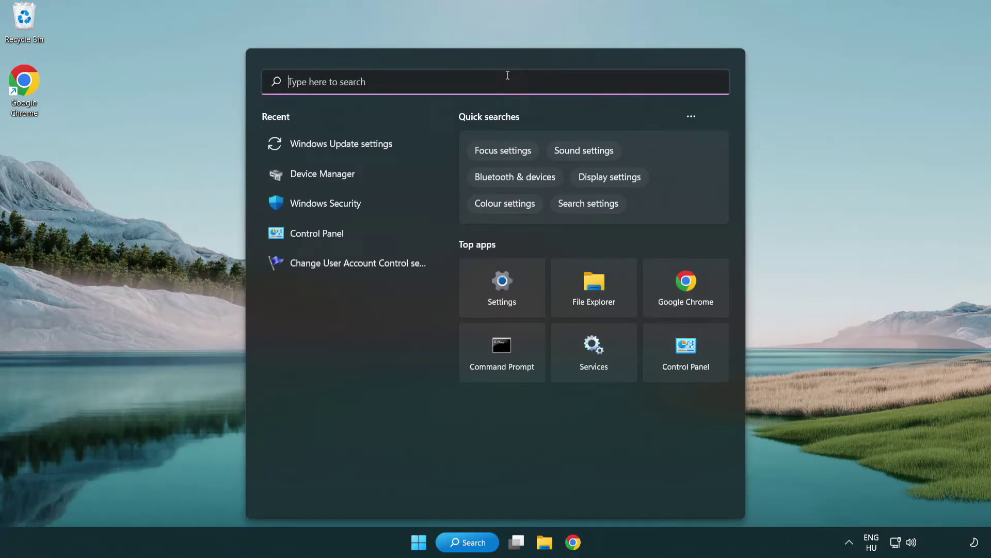
pyautogui.write('cmd')
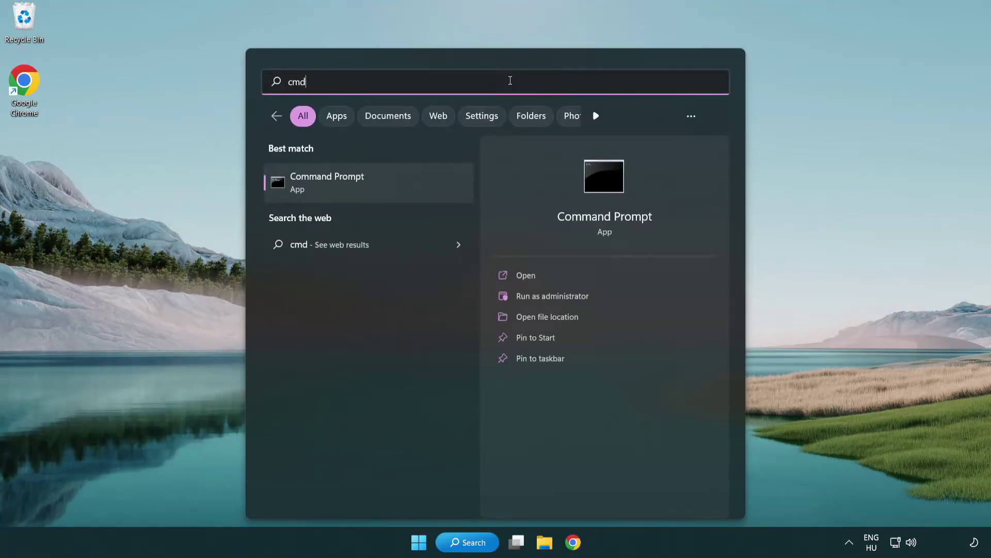
pyautogui.rightClick(379, 189)
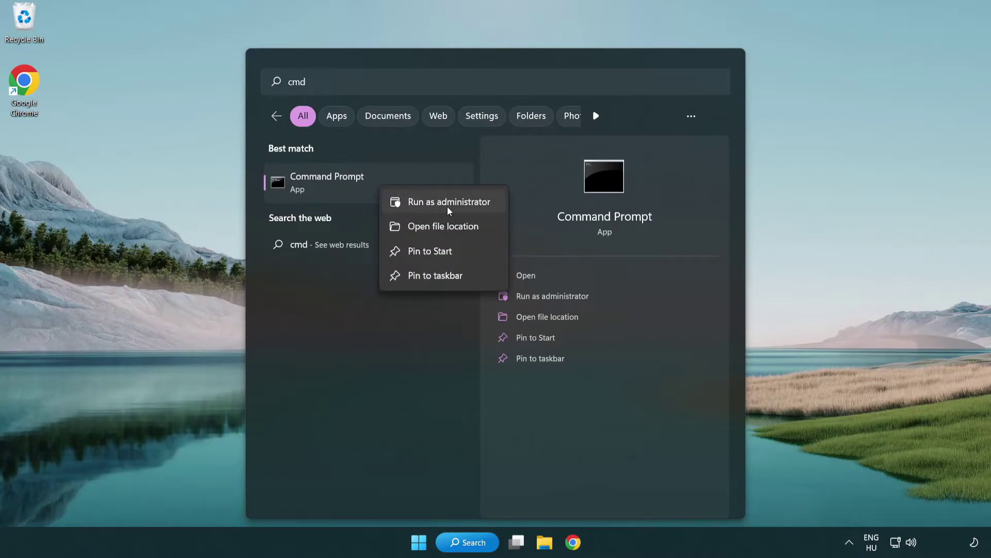
# Run Command Prompt as administrator and execute sfc /scannow.
pyautogui.click(448, 207)
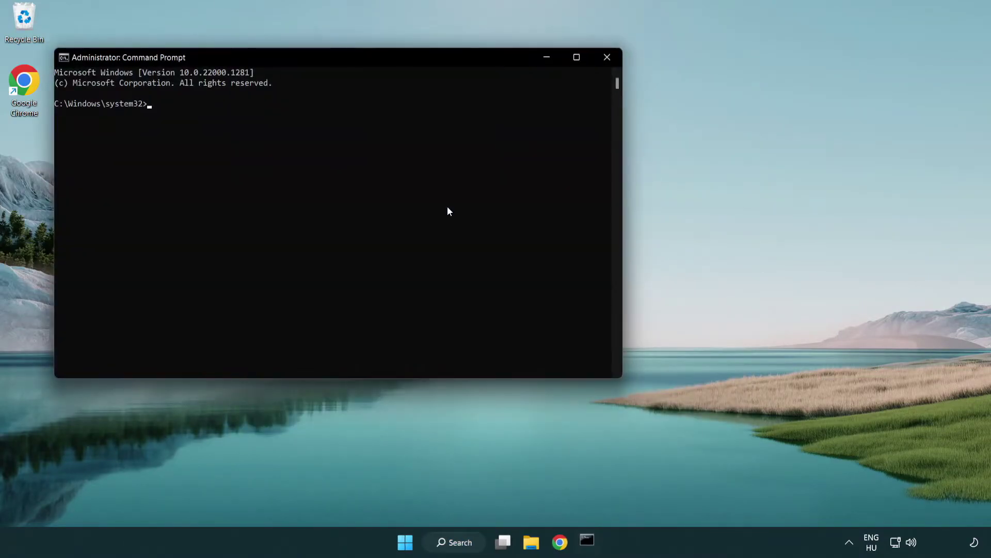
pyautogui.moveTo(353, 59); pyautogui.dragTo(499, 104)
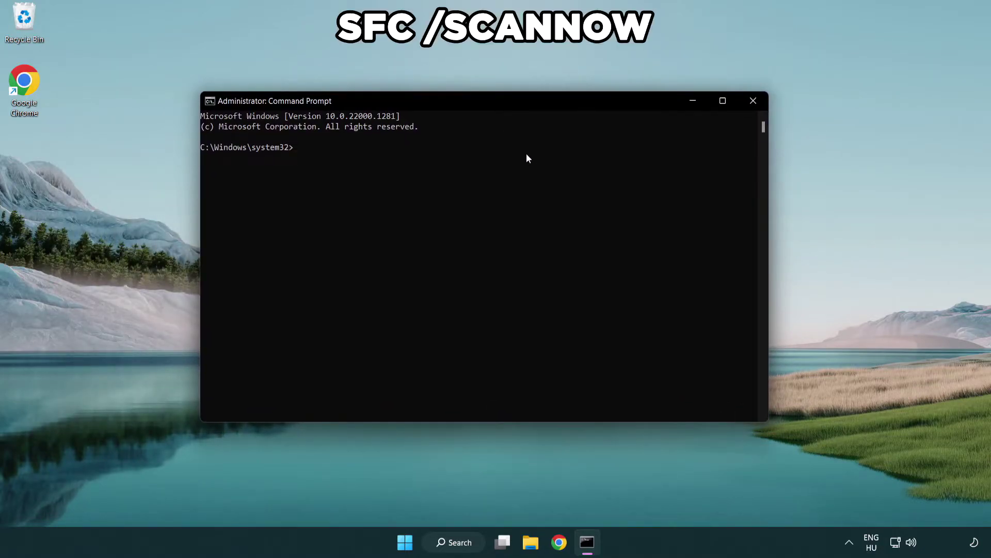
pyautogui.write('sfc /scannow')
pyautogui.press('Return')
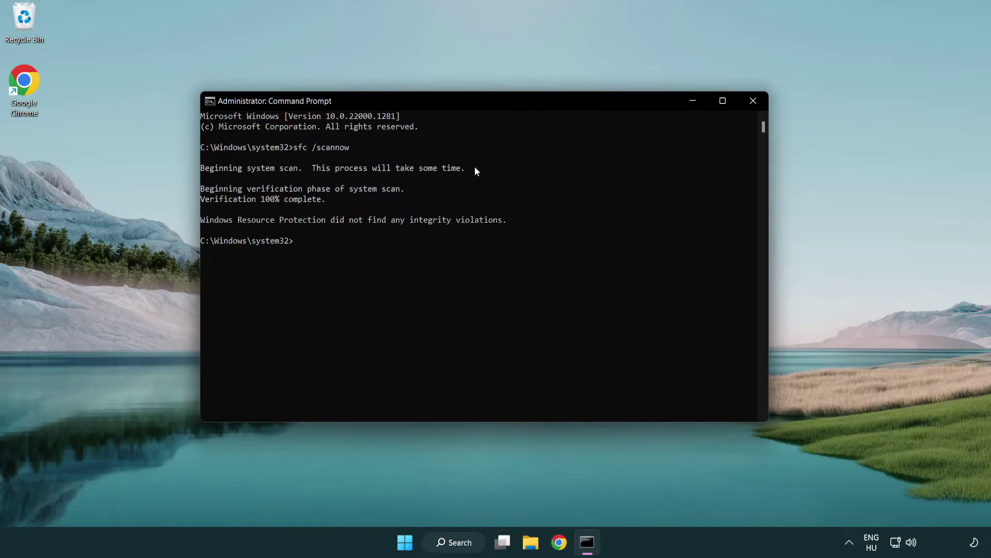
# Close Command Prompt, check the Start menu's power options, and return to the empty desktop.
pyautogui.click(753, 101)
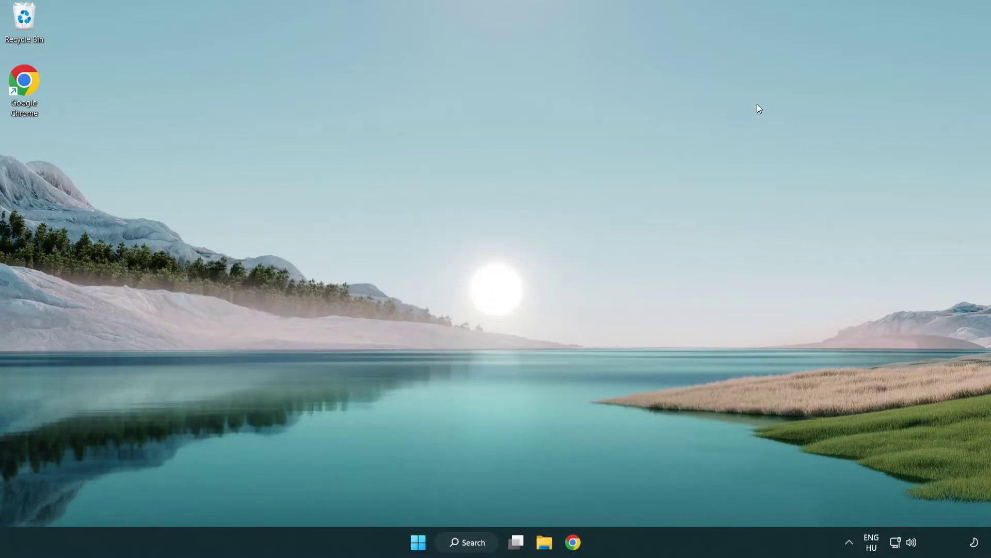
pyautogui.press('super')
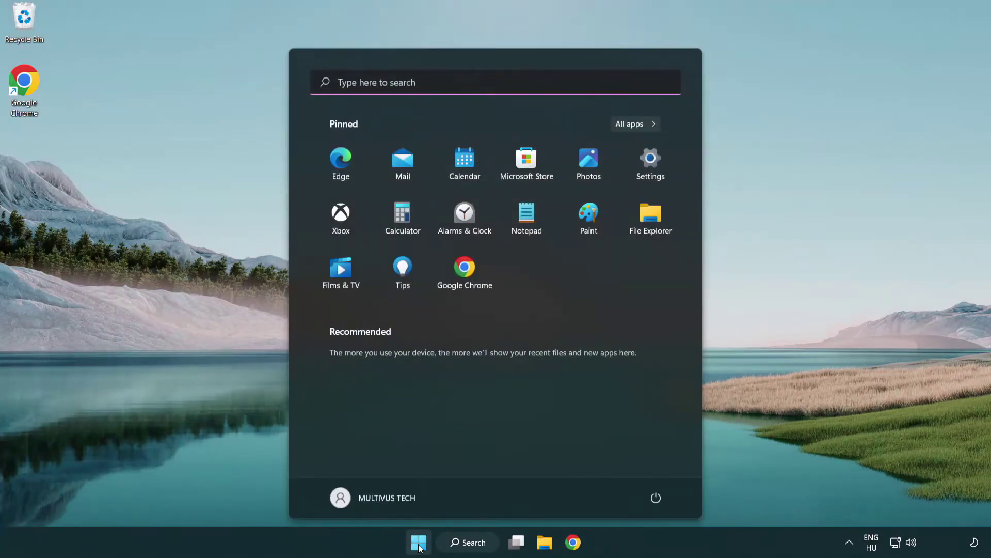
pyautogui.click(657, 497)
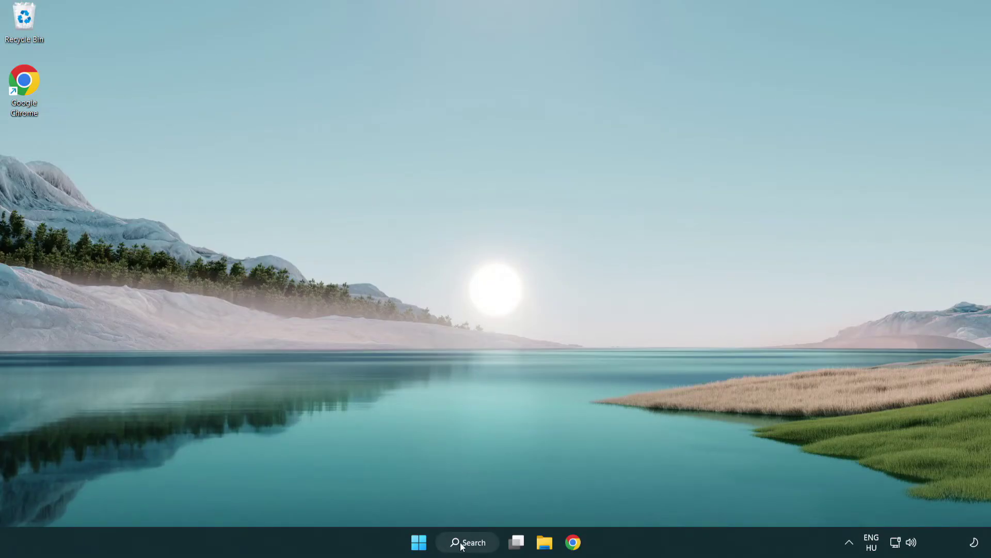
# Search Windows for 'security' and launch the Windows Security app from the results.
pyautogui.click(470, 546)
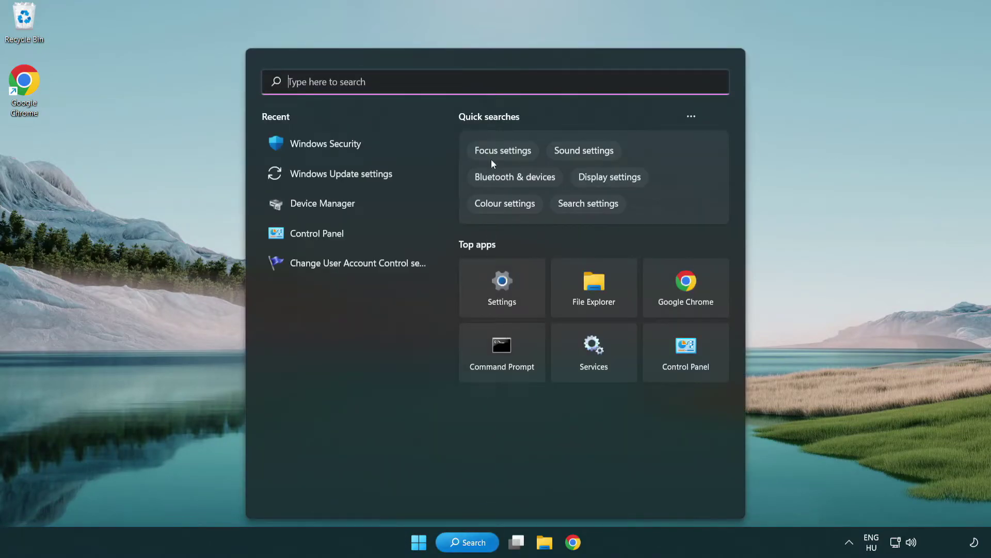
pyautogui.write('sec')
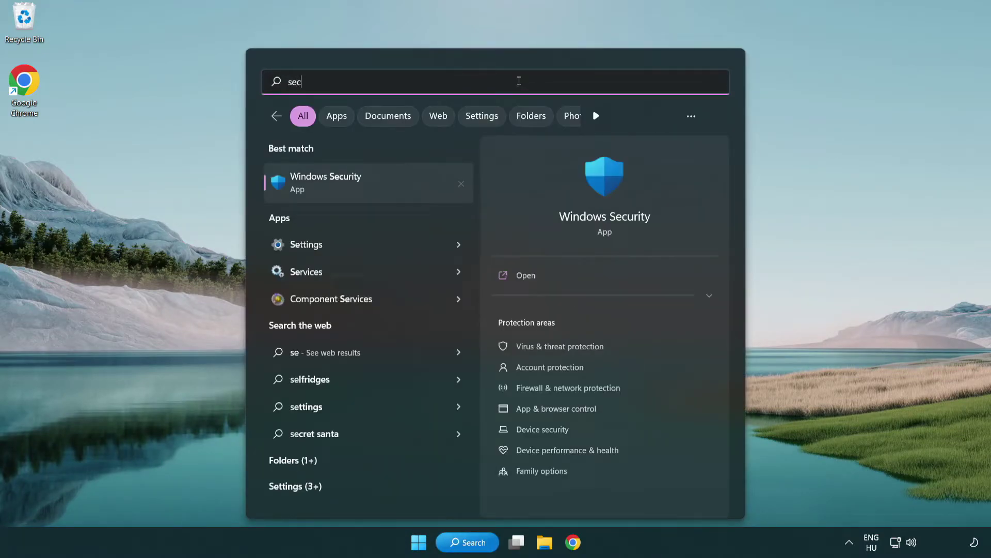
pyautogui.write('uri')
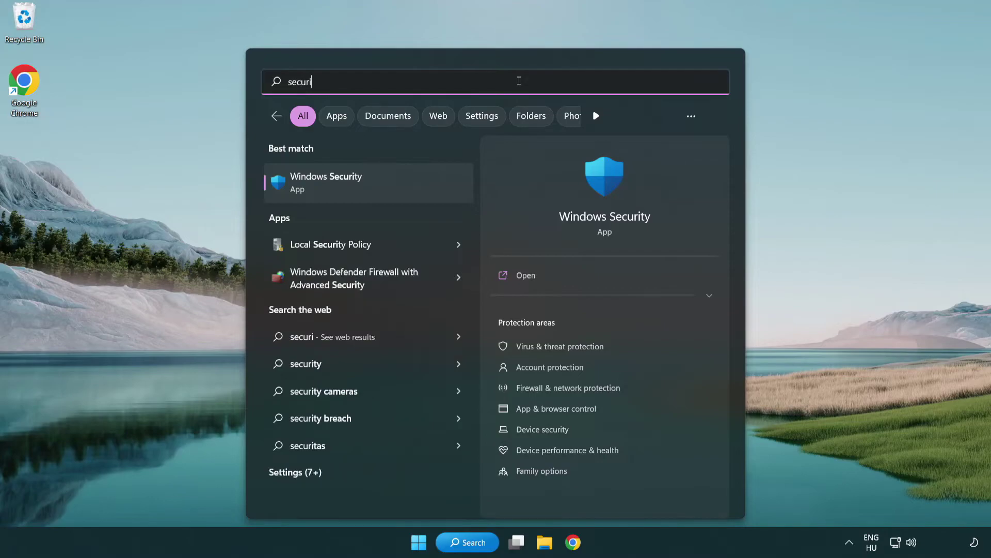
pyautogui.write('ty')
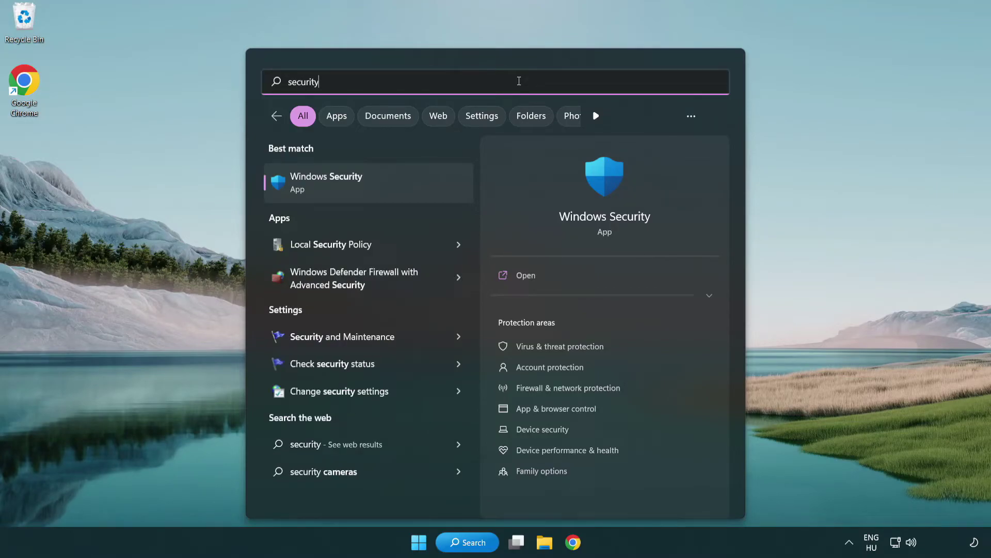
pyautogui.click(406, 189)
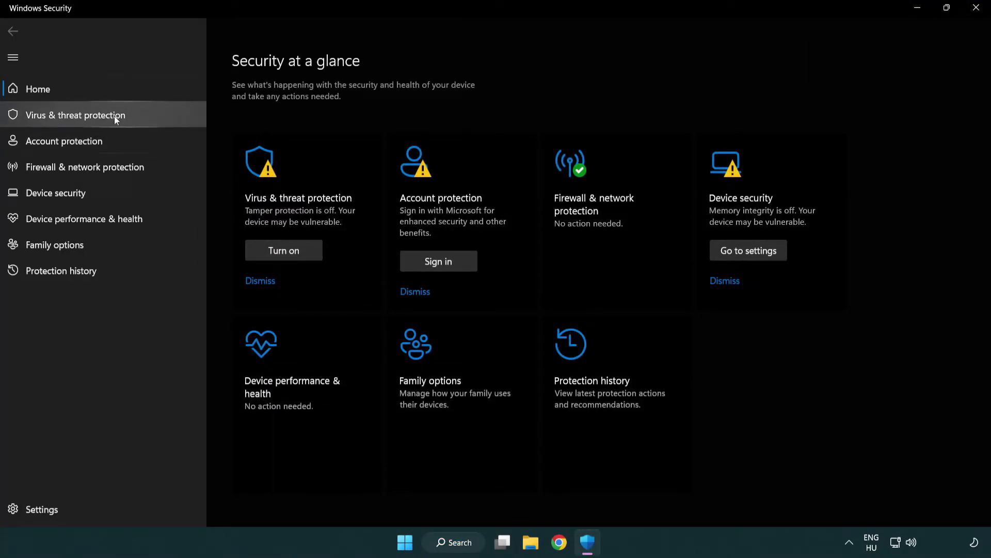
# Go through Virus & threat protection settings to the Add or remove exclusions page.
pyautogui.click(150, 119)
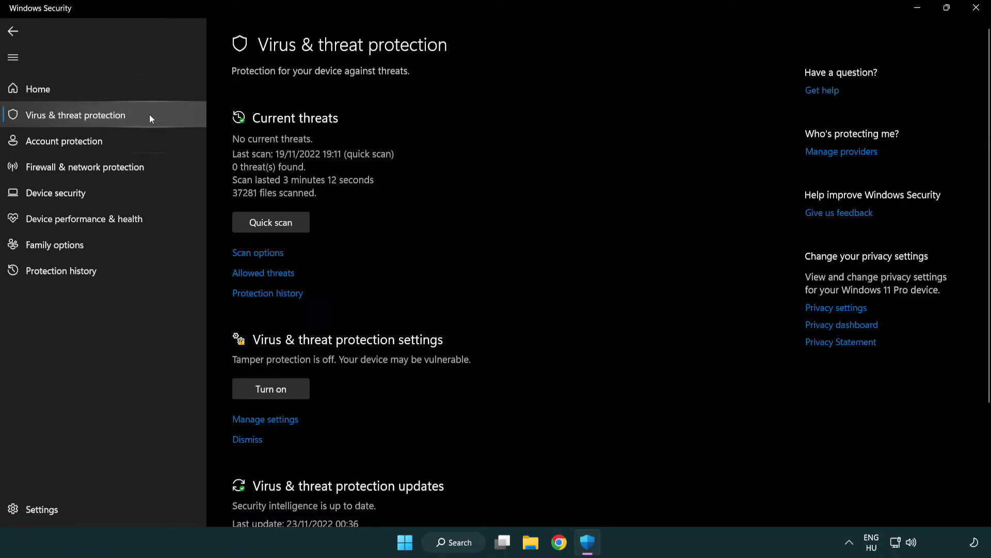
pyautogui.scroll(-2, 286, 212)
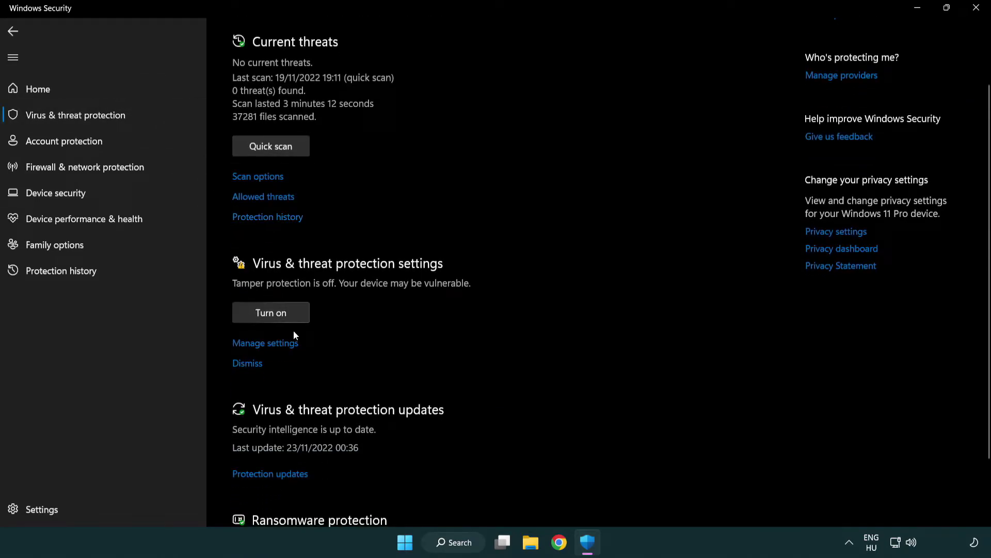
pyautogui.click(264, 345)
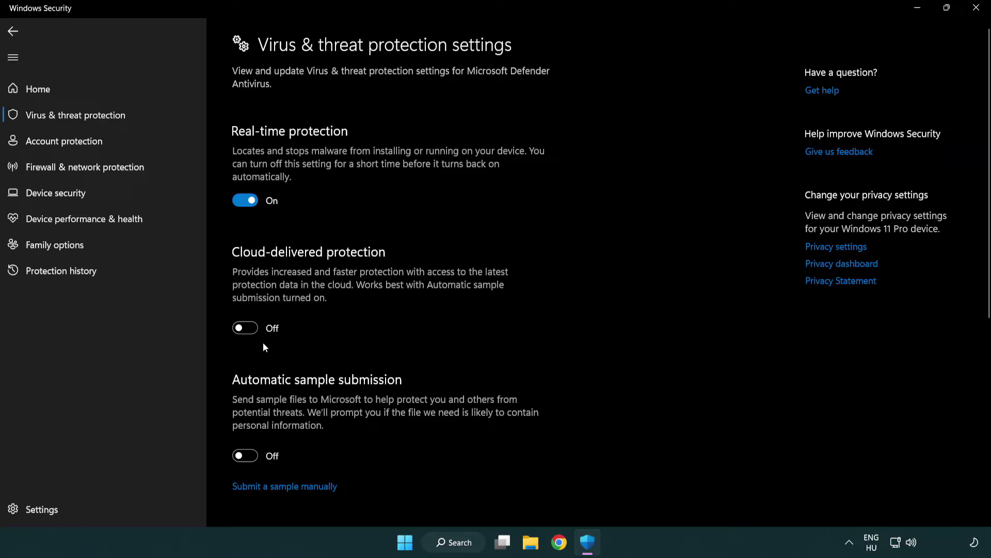
pyautogui.scroll(-5, 265, 346)
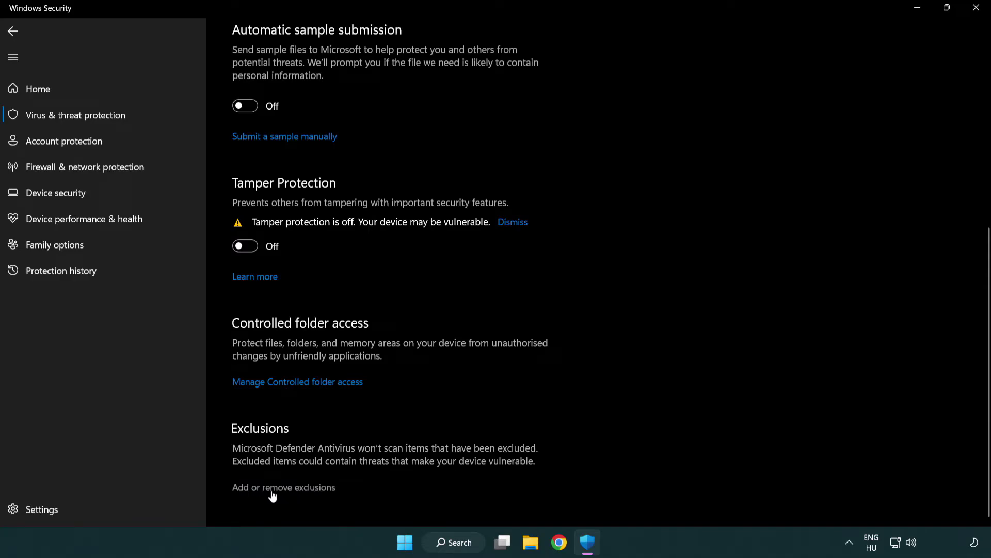
pyautogui.click(287, 489)
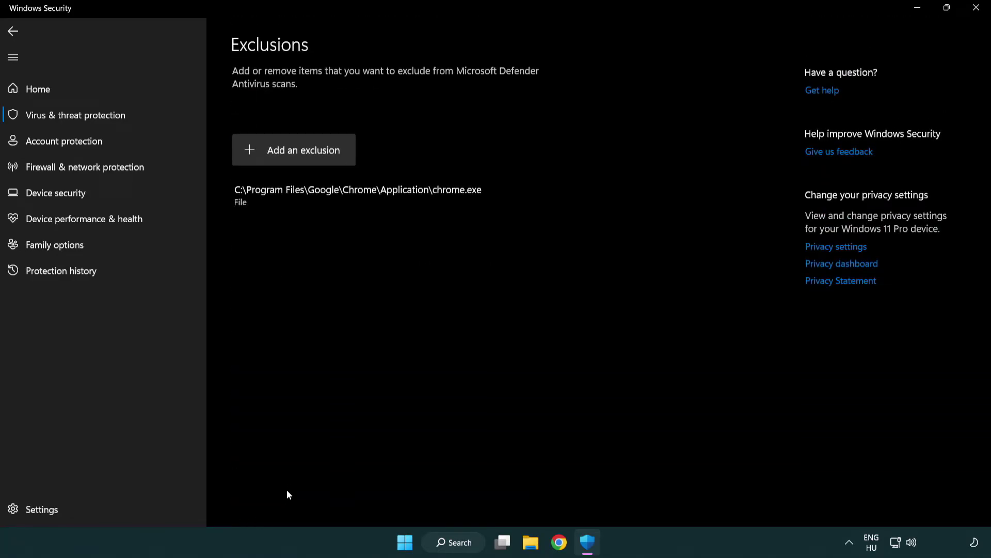
# Open the Add an exclusion dropdown listing File, Folder, File type and Process.
pyautogui.click(297, 152)
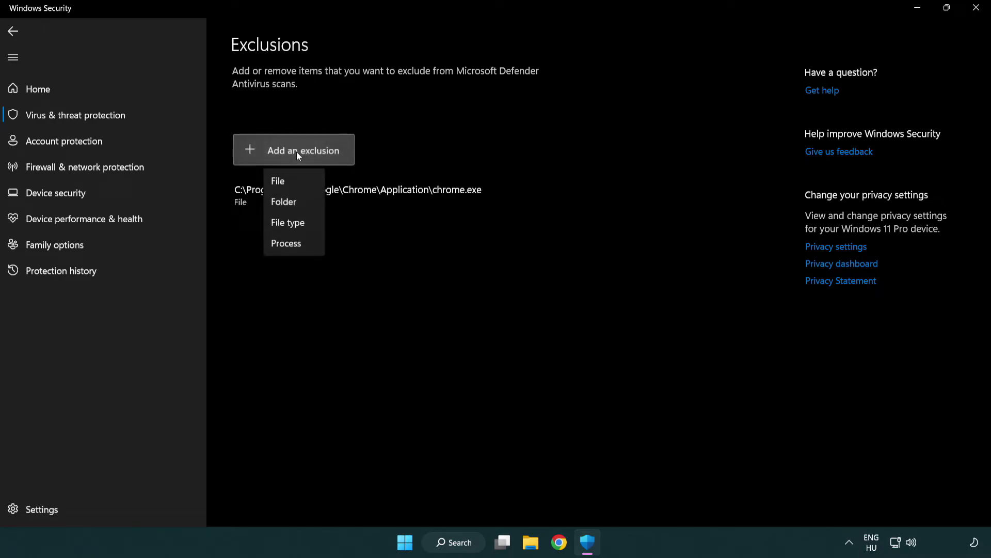
# Choose a File exclusion and browse to C:\Program Files (x86)\NOT WORKING APP.
pyautogui.click(299, 185)
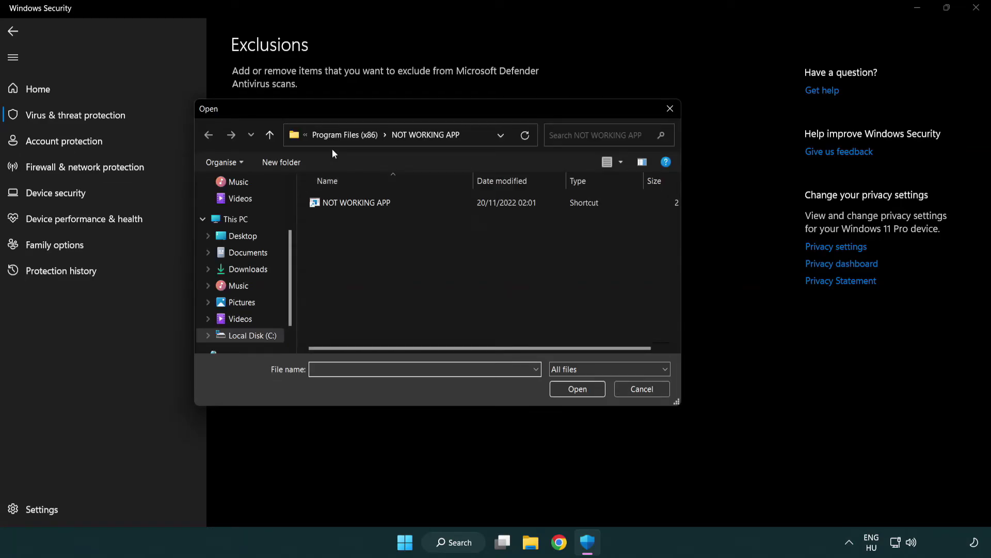
pyautogui.click(335, 137)
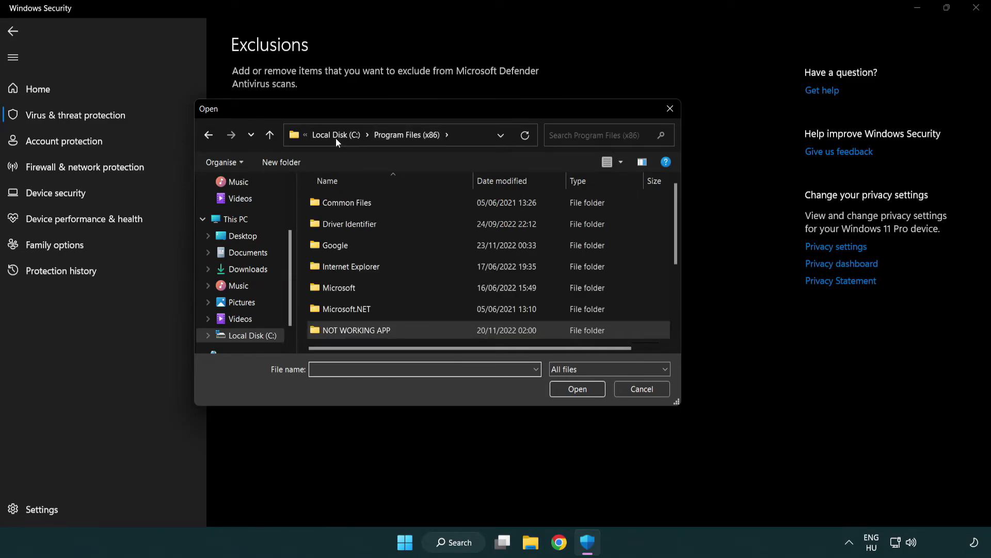
pyautogui.click(335, 136)
pyautogui.click(335, 136)
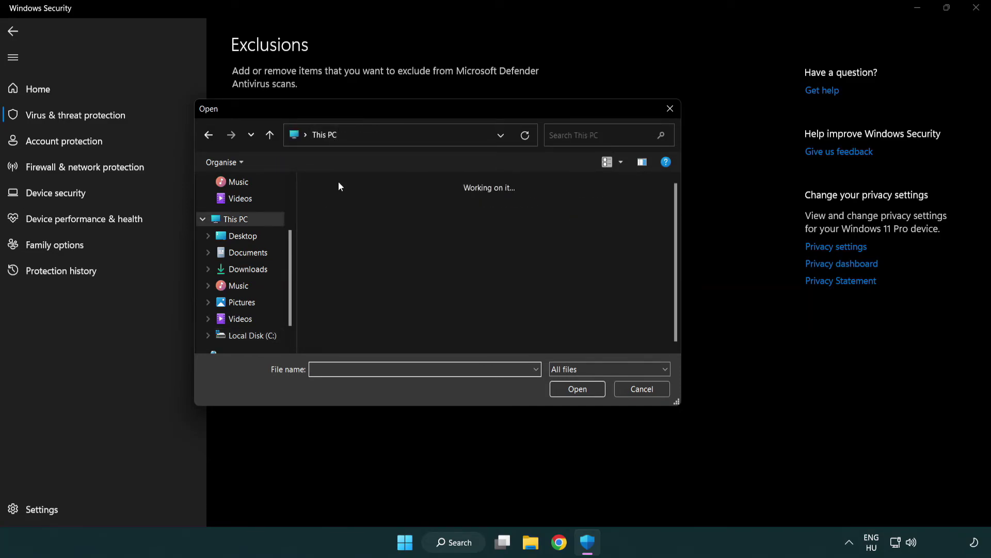
pyautogui.doubleClick(362, 343)
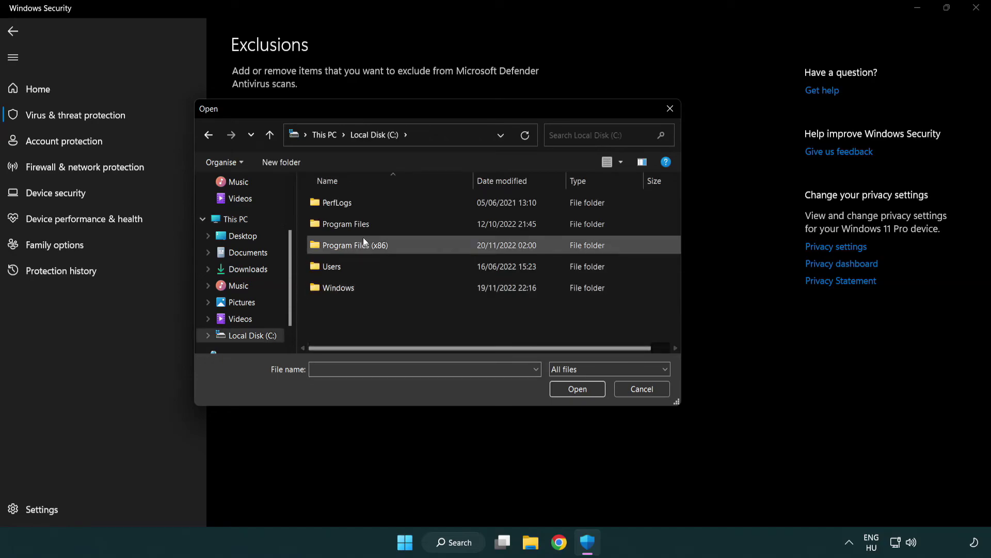
pyautogui.doubleClick(362, 244)
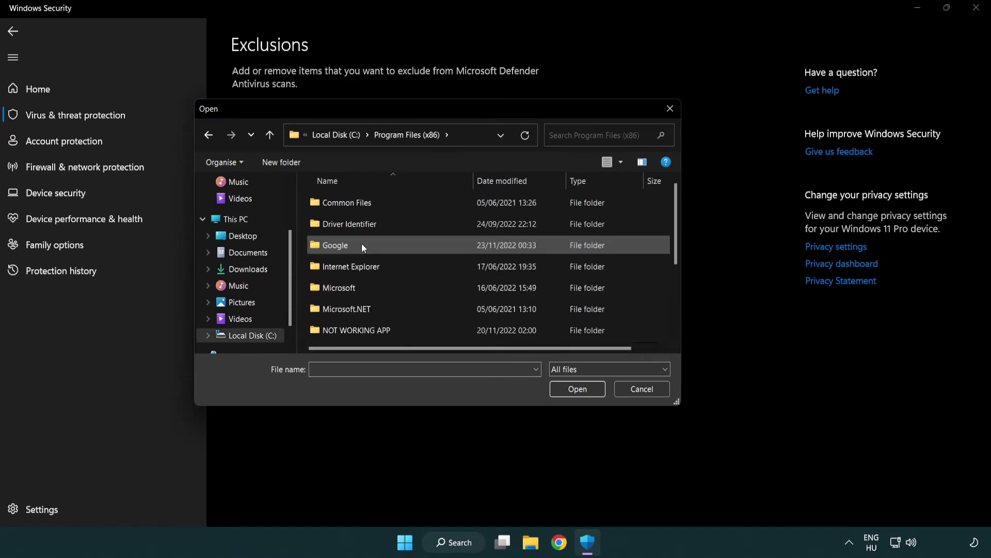
pyautogui.doubleClick(369, 332)
# Add the NOT WORKING APP shortcut as an exclusion and close Windows Security.
pyautogui.click(352, 202)
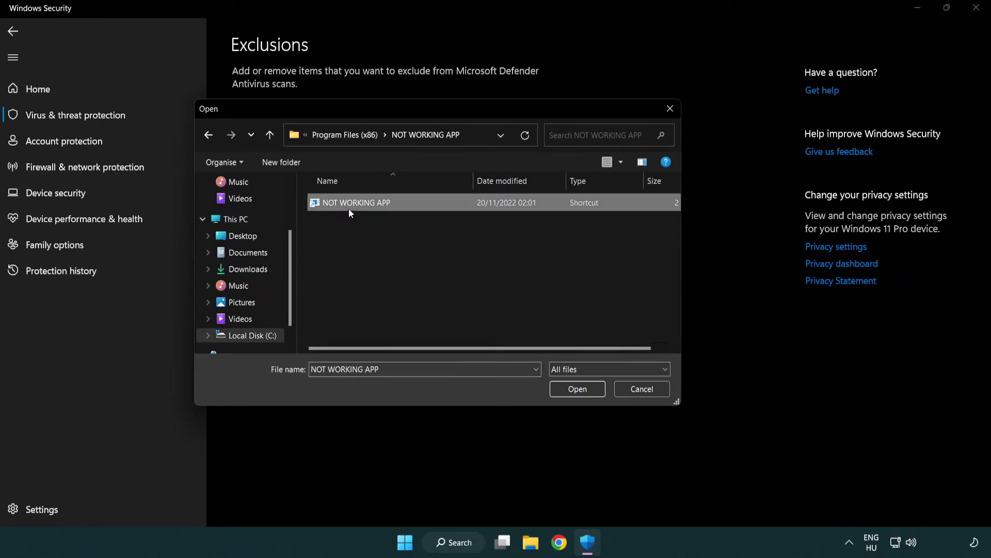
pyautogui.click(576, 391)
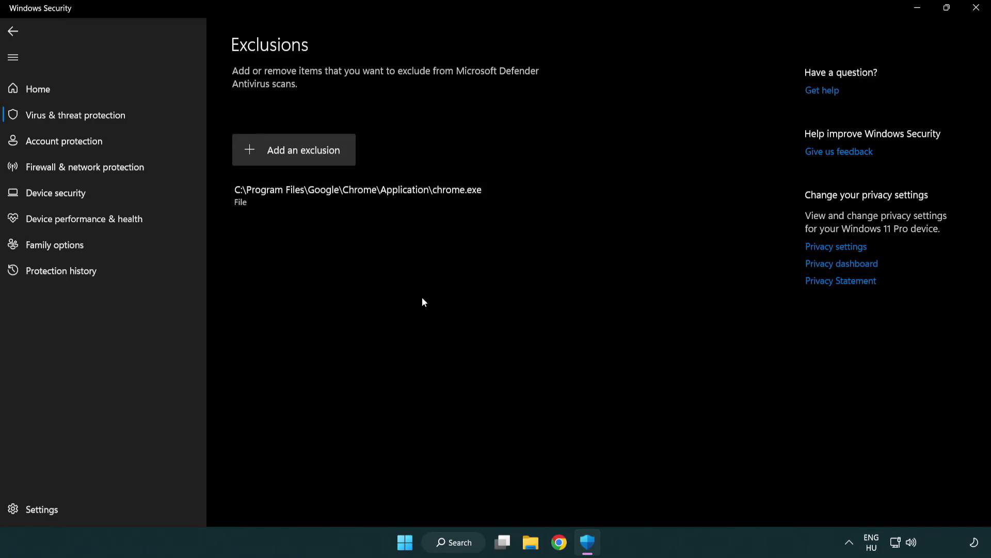
pyautogui.click(976, 8)
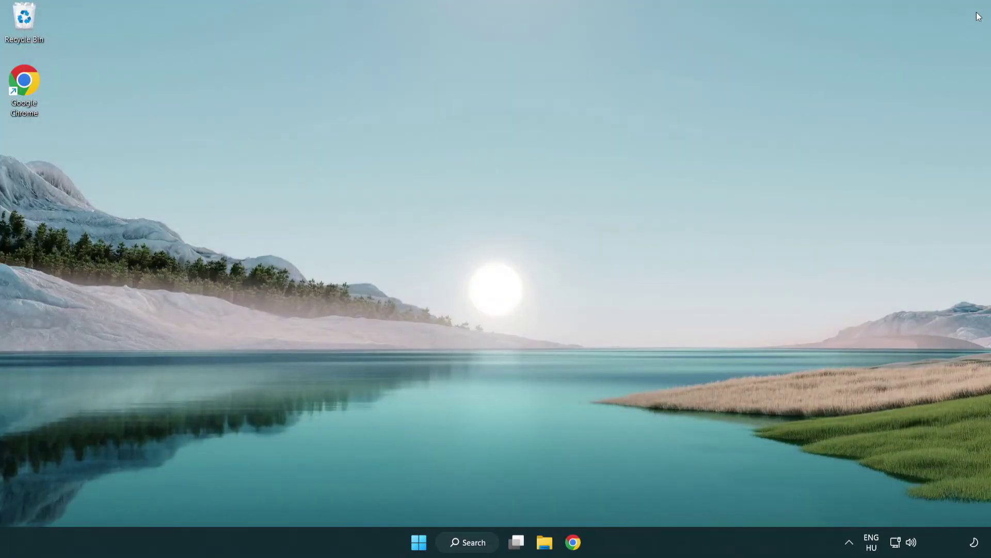
# Show the Start menu's power options with Sleep, Shut down and Restart.
pyautogui.click(419, 542)
pyautogui.click(657, 498)
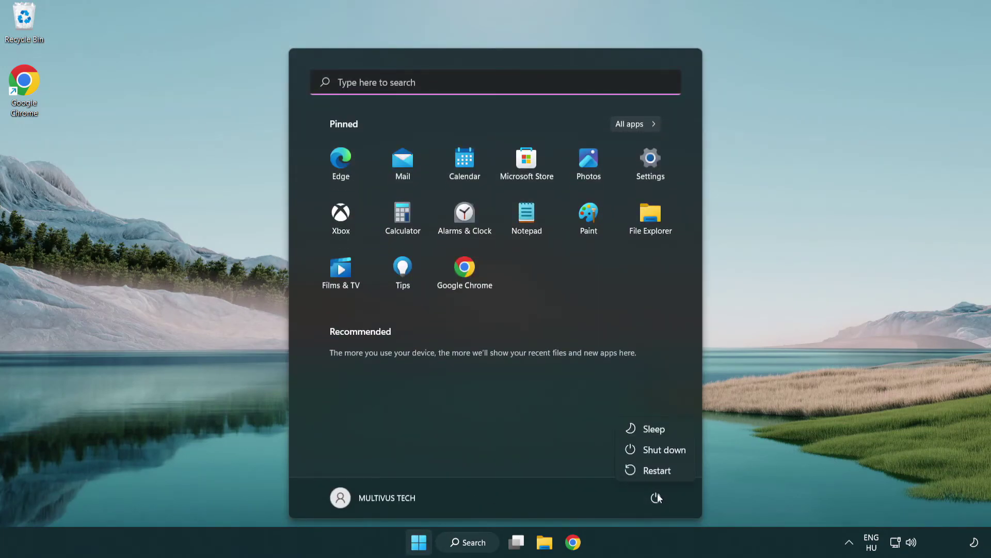